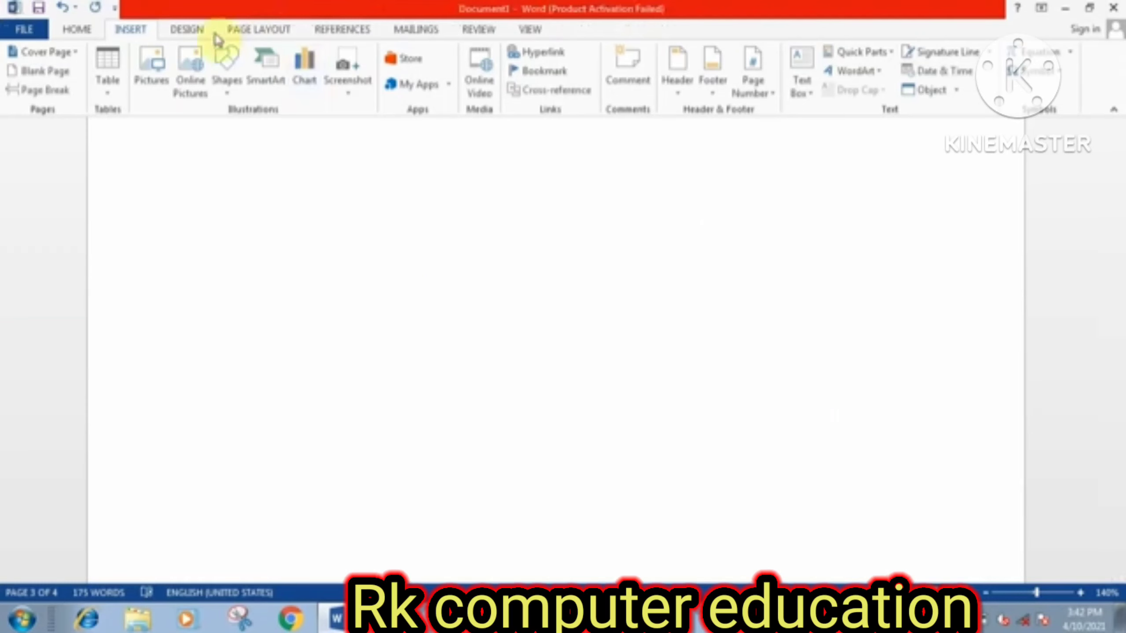
# Insert a Clustered Column chart on the blank third page.
pyautogui.click(186, 31)
pyautogui.click(133, 30)
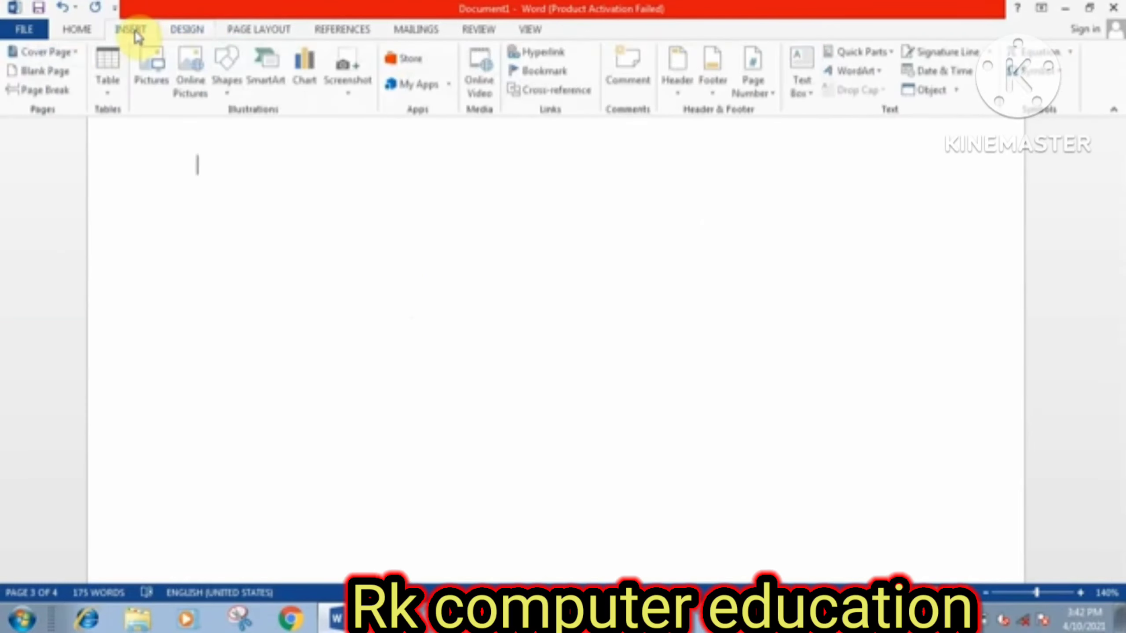
pyautogui.click(311, 89)
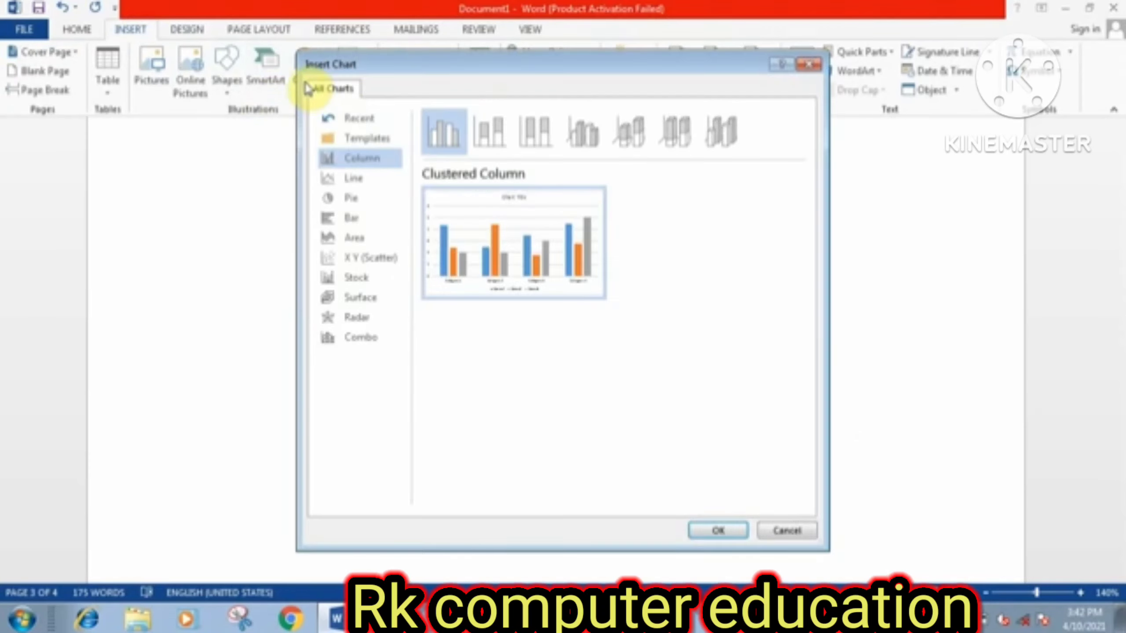
pyautogui.click(372, 140)
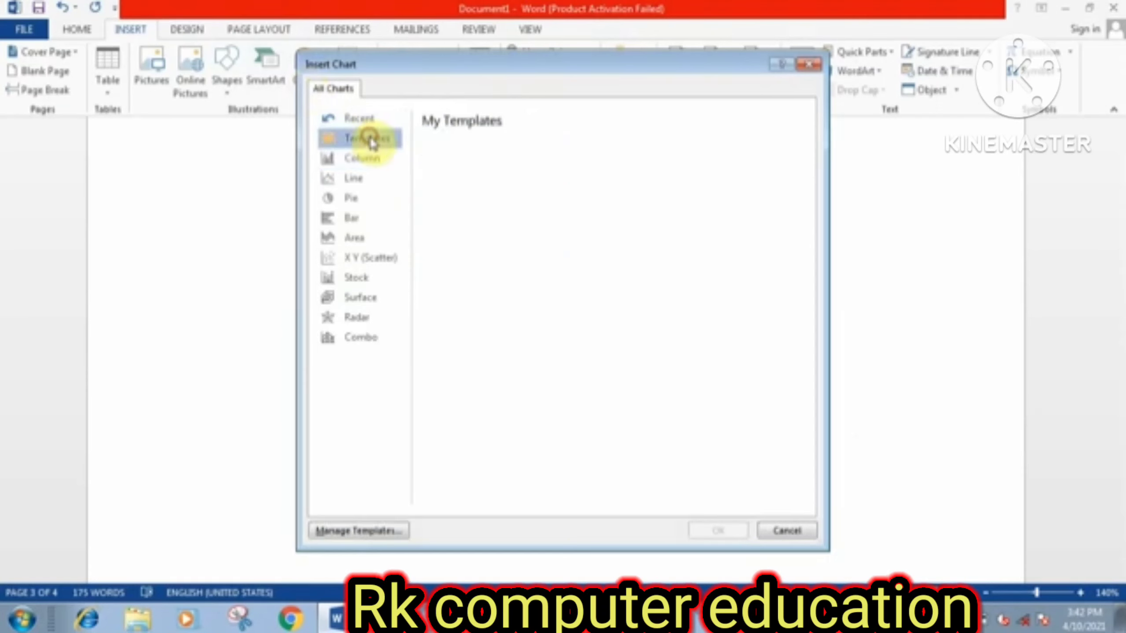
pyautogui.click(364, 178)
pyautogui.click(365, 157)
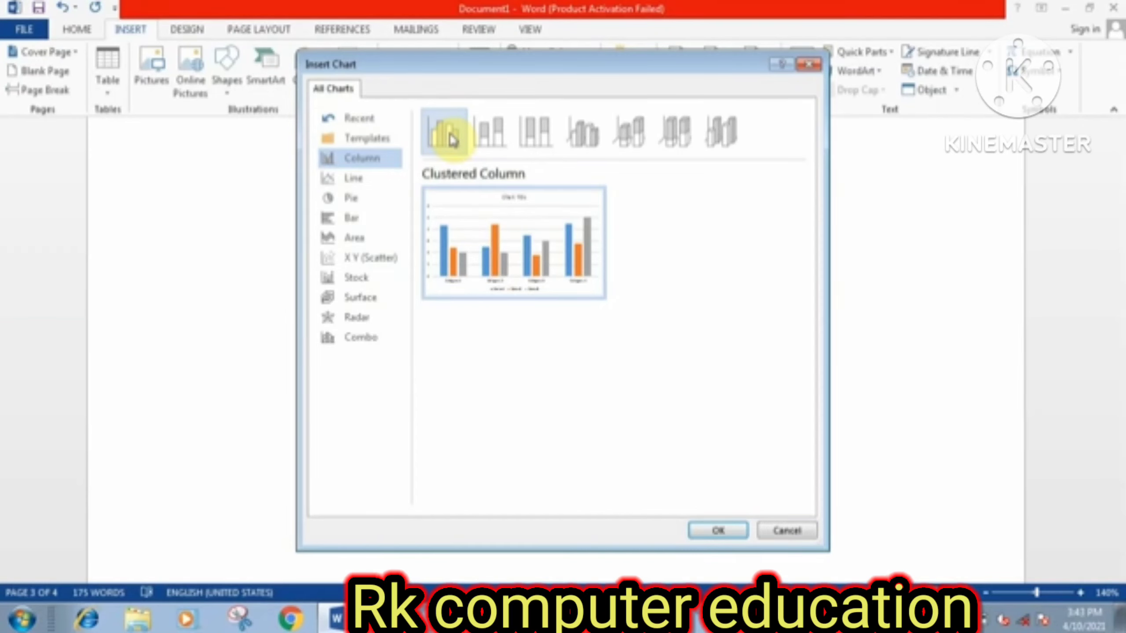
pyautogui.click(700, 529)
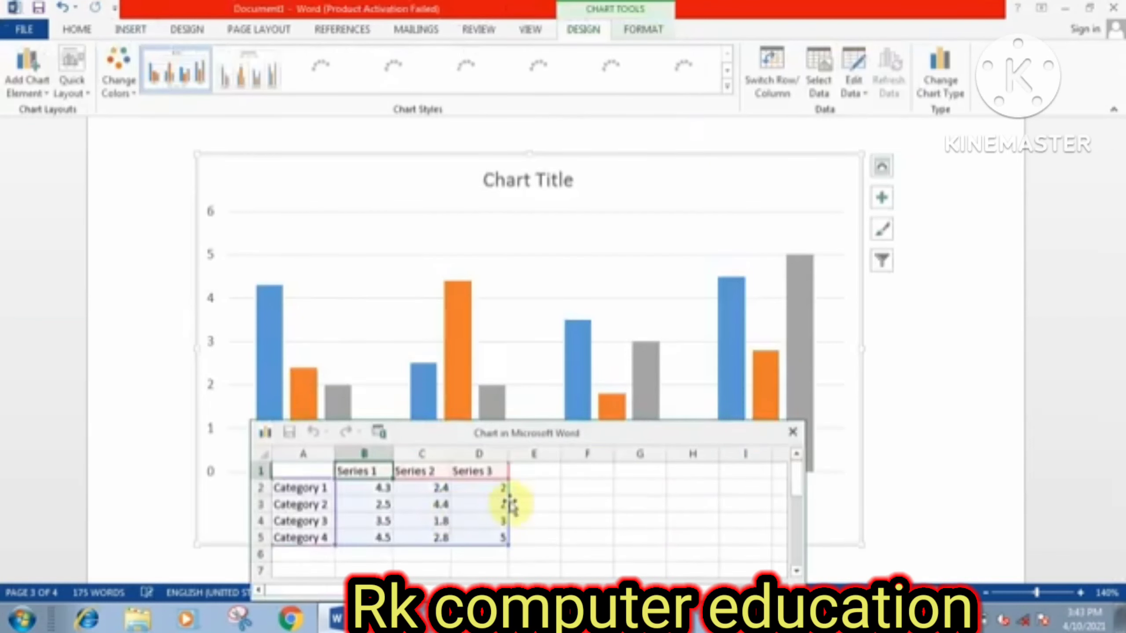
# Close the column chart's data sheet and delete the chart from the page.
pyautogui.moveTo(564, 437); pyautogui.dragTo(655, 259)
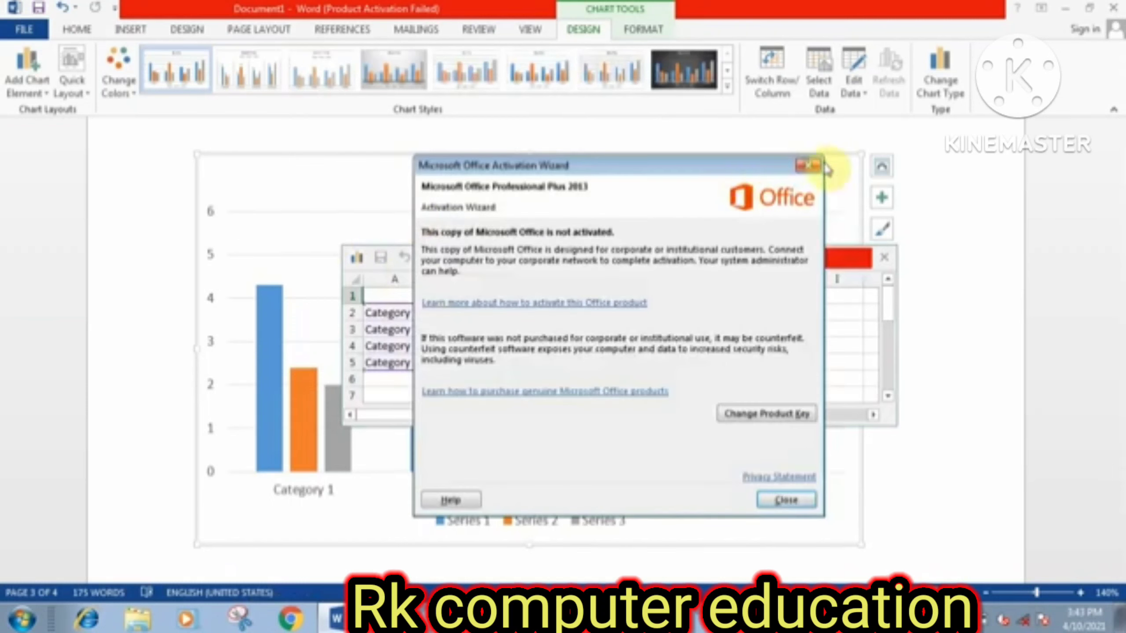
pyautogui.click(814, 166)
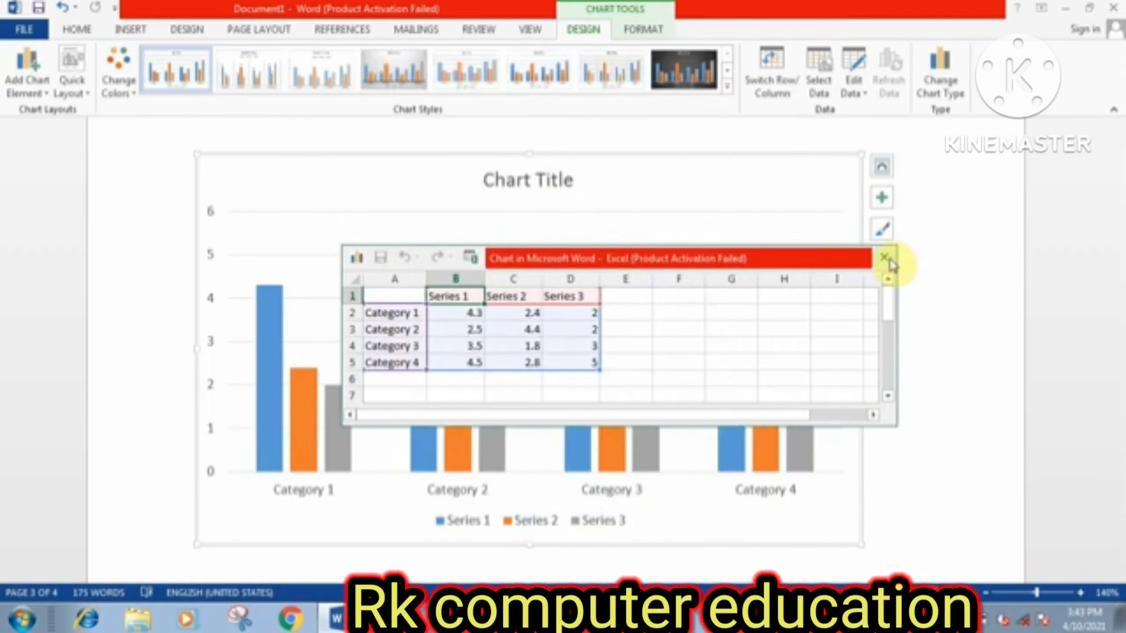
pyautogui.click(885, 257)
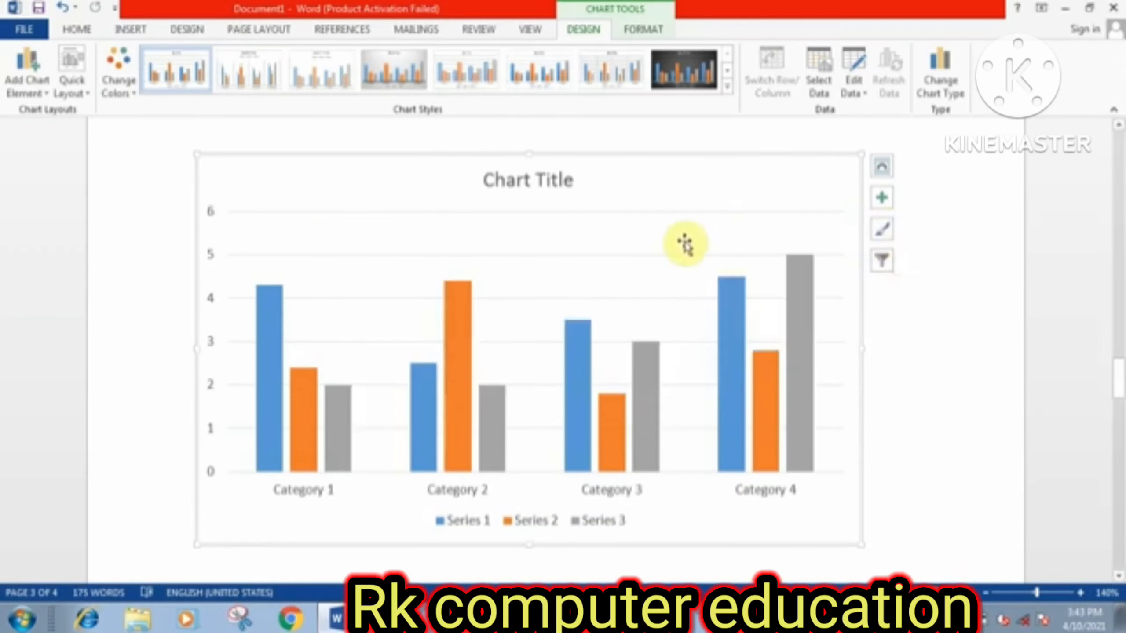
pyautogui.press('Delete')
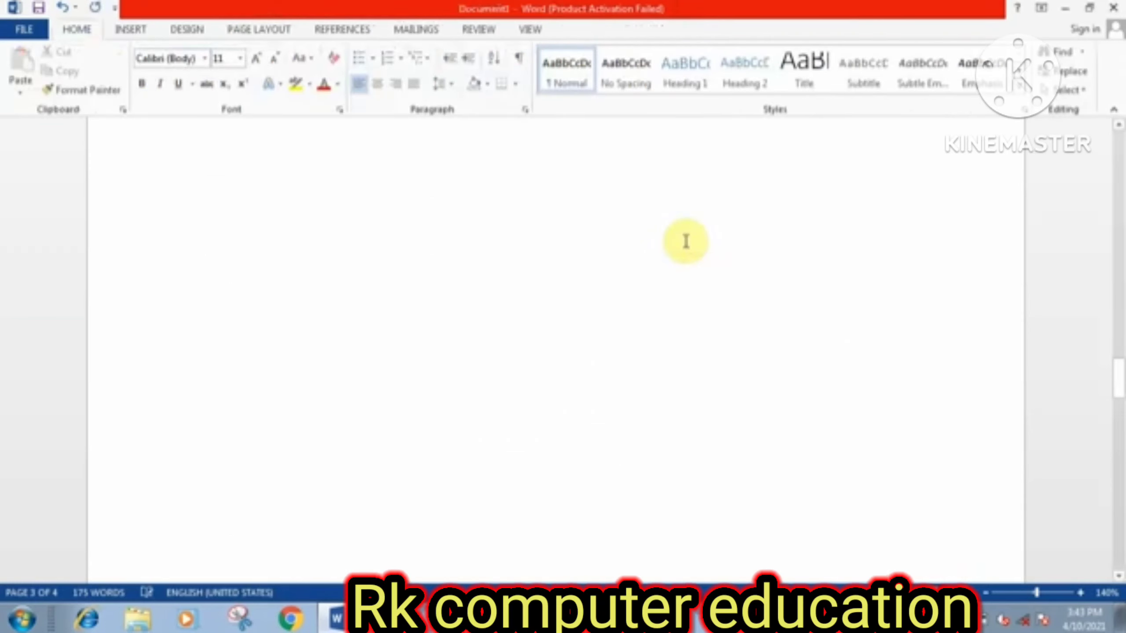
# Insert a screen clipping of the desktop wallpaper that covers the sunset sky, mountains and part of the field.
pyautogui.click(131, 29)
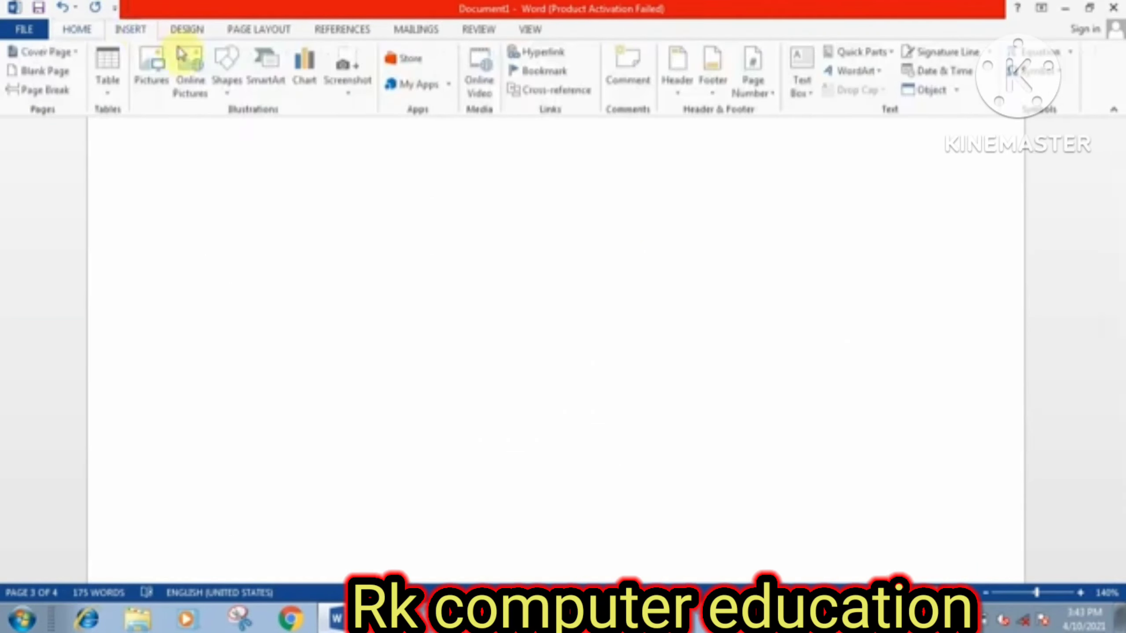
pyautogui.click(341, 91)
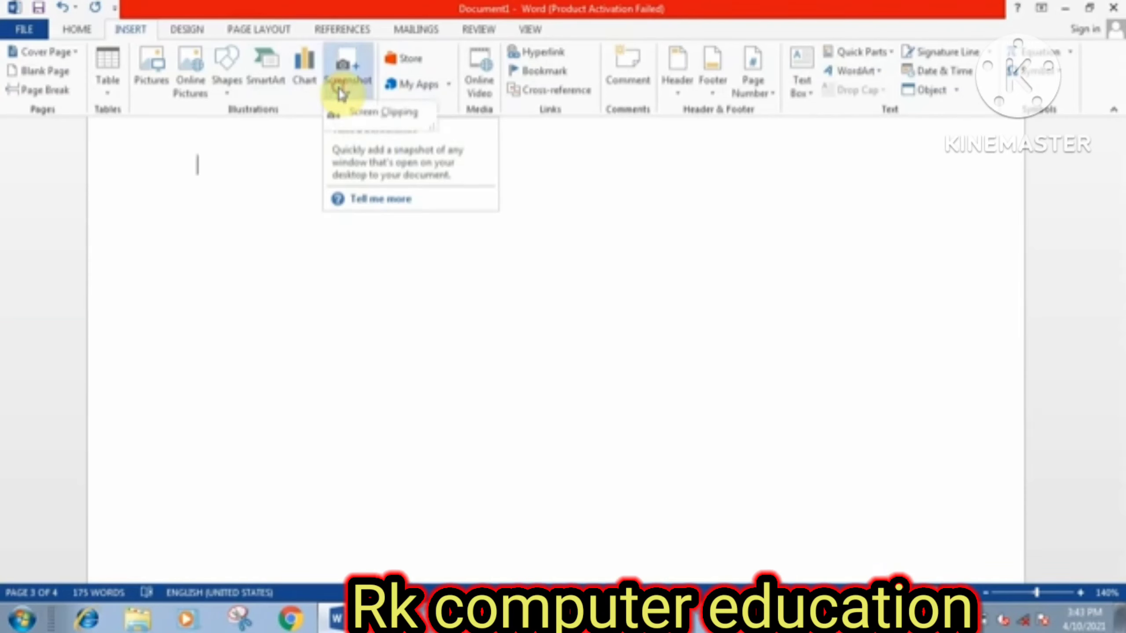
pyautogui.click(360, 111)
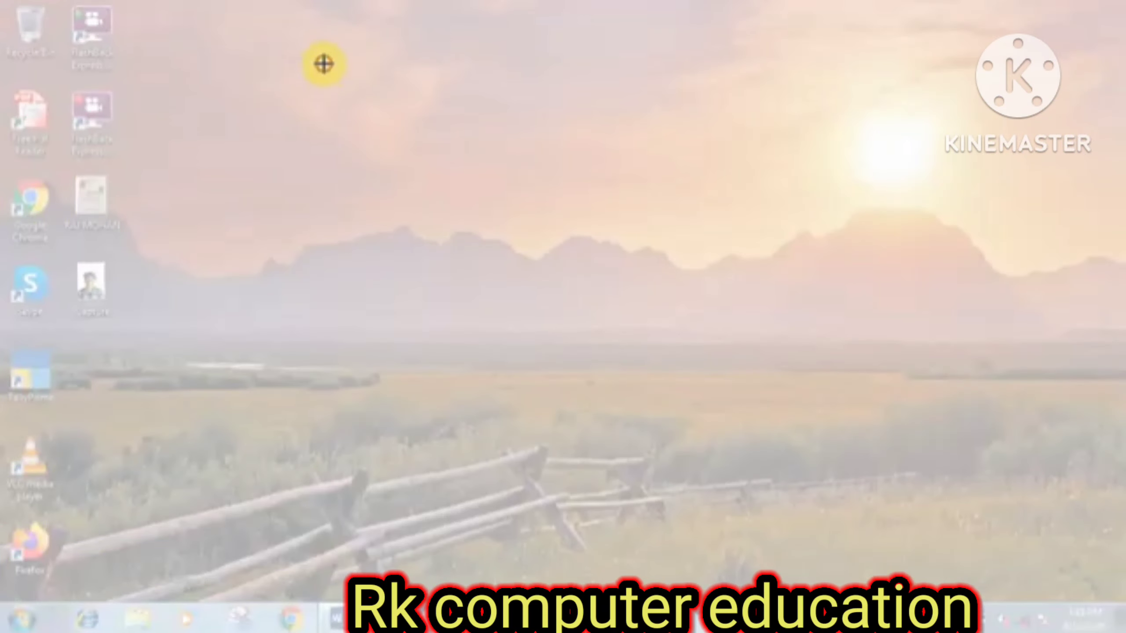
pyautogui.moveTo(323, 63); pyautogui.dragTo(1068, 408)
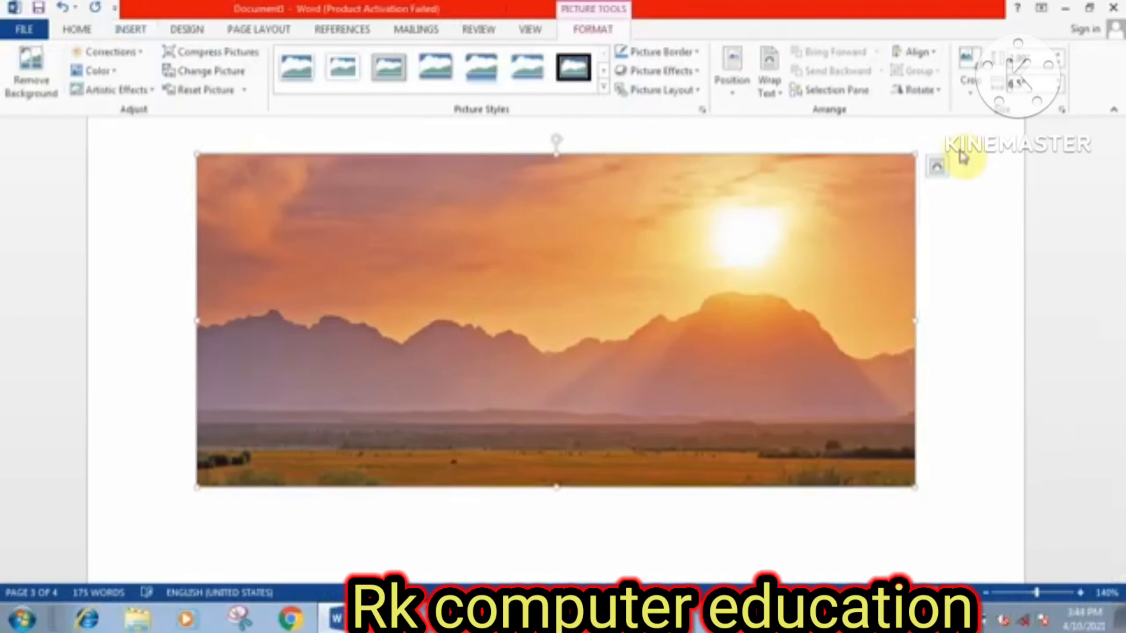
# Shrink the inserted sunset clipping proportionally and delete it from the page.
pyautogui.moveTo(914, 153); pyautogui.dragTo(718, 211)
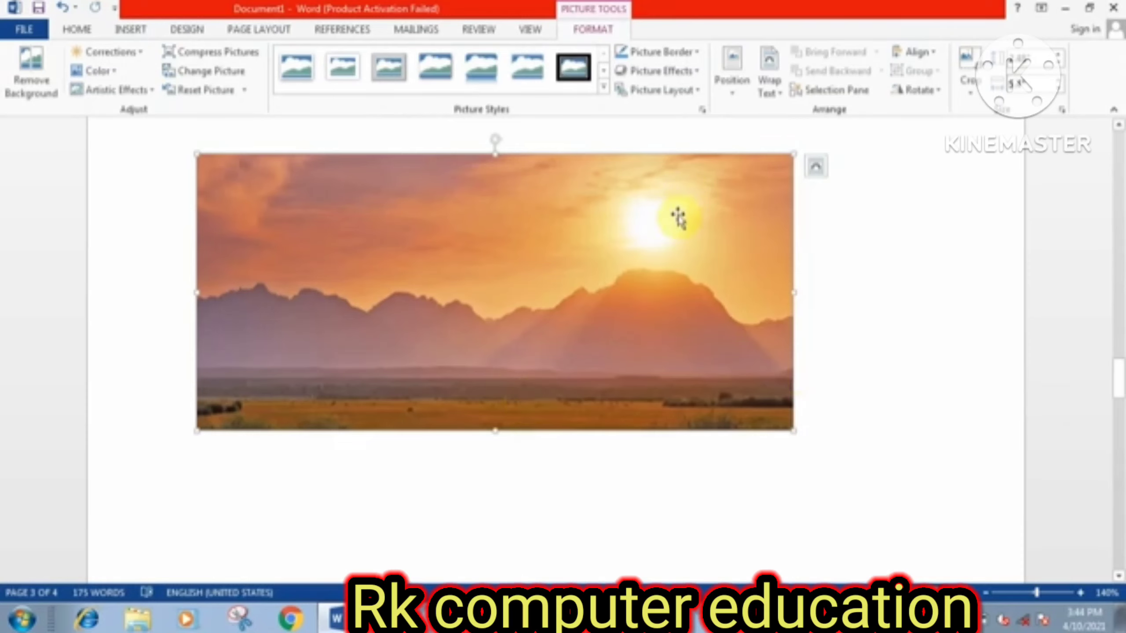
pyautogui.press('Delete')
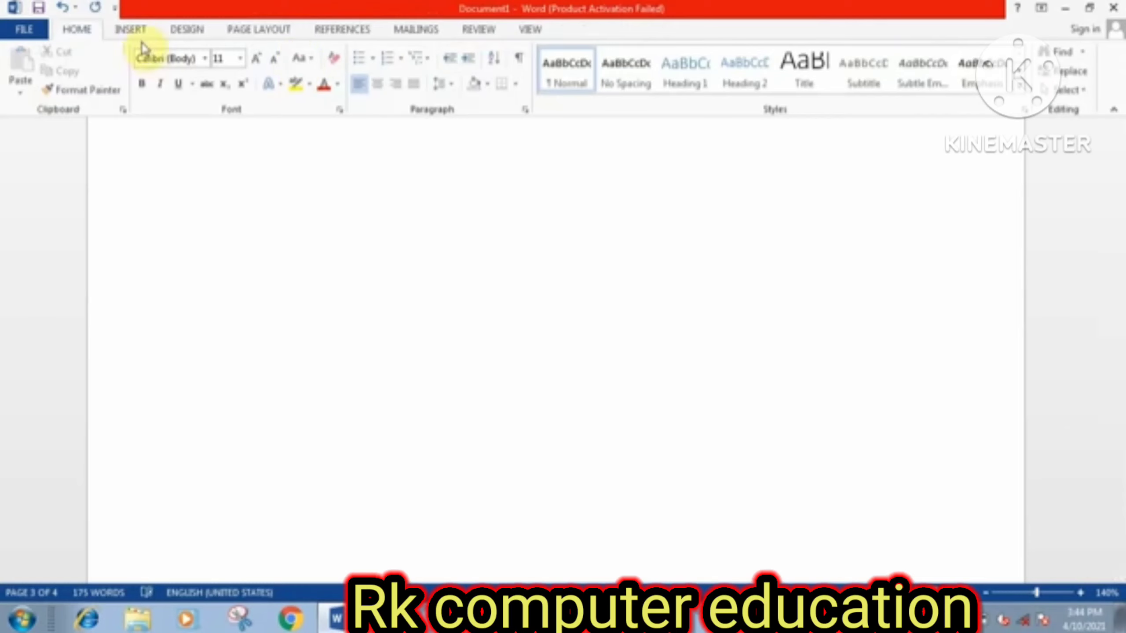
# Try to insert an online video into the document.
pyautogui.click(132, 31)
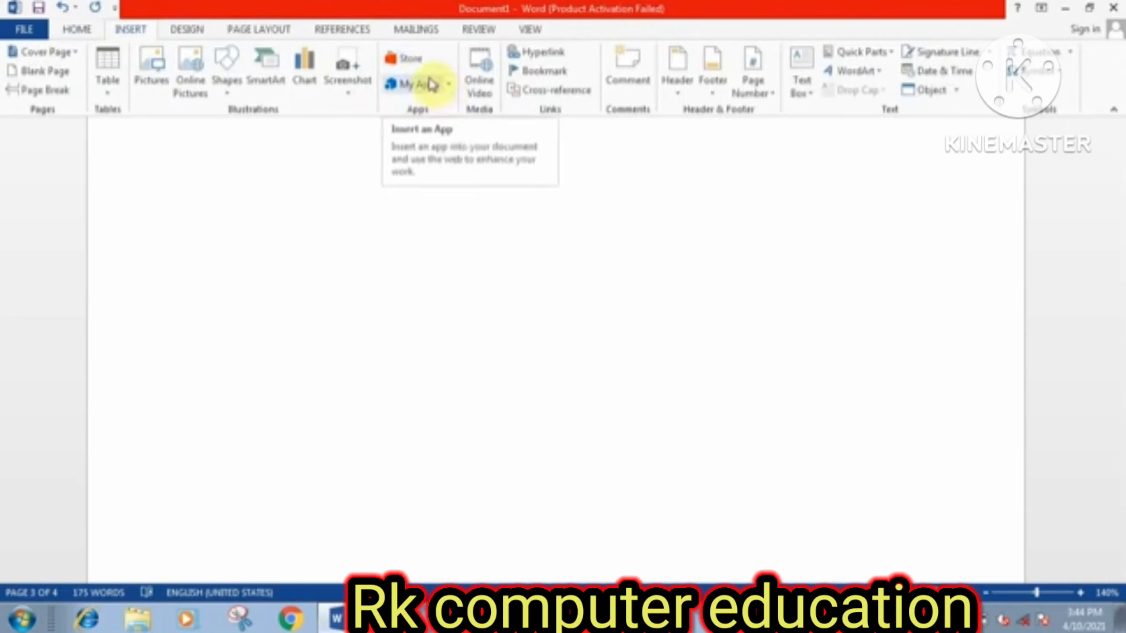
pyautogui.click(502, 229)
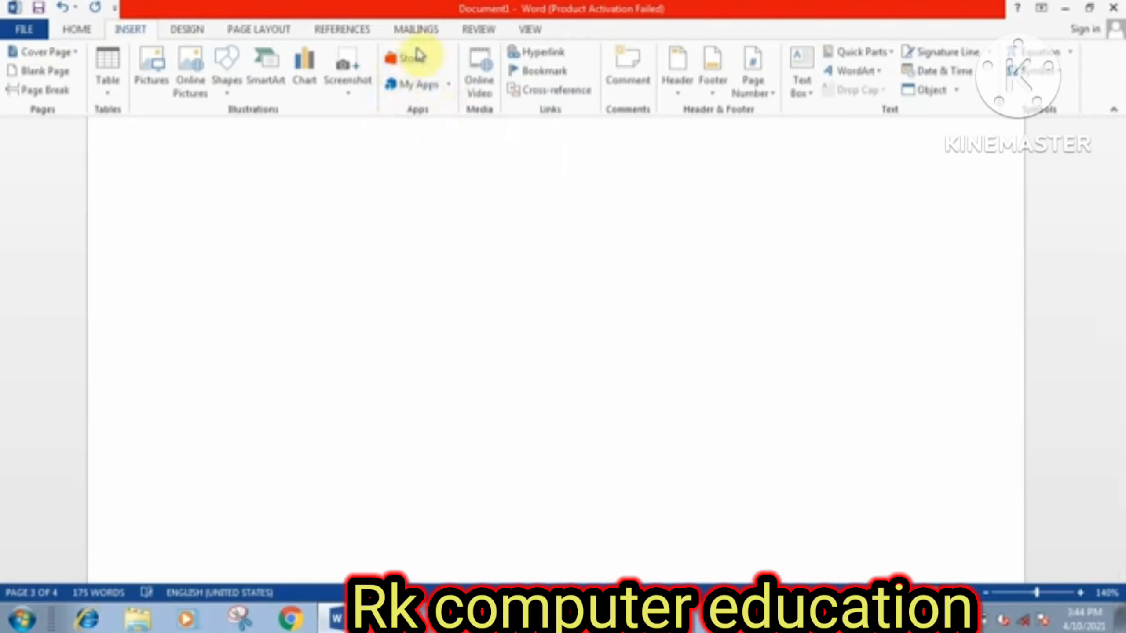
pyautogui.click(485, 93)
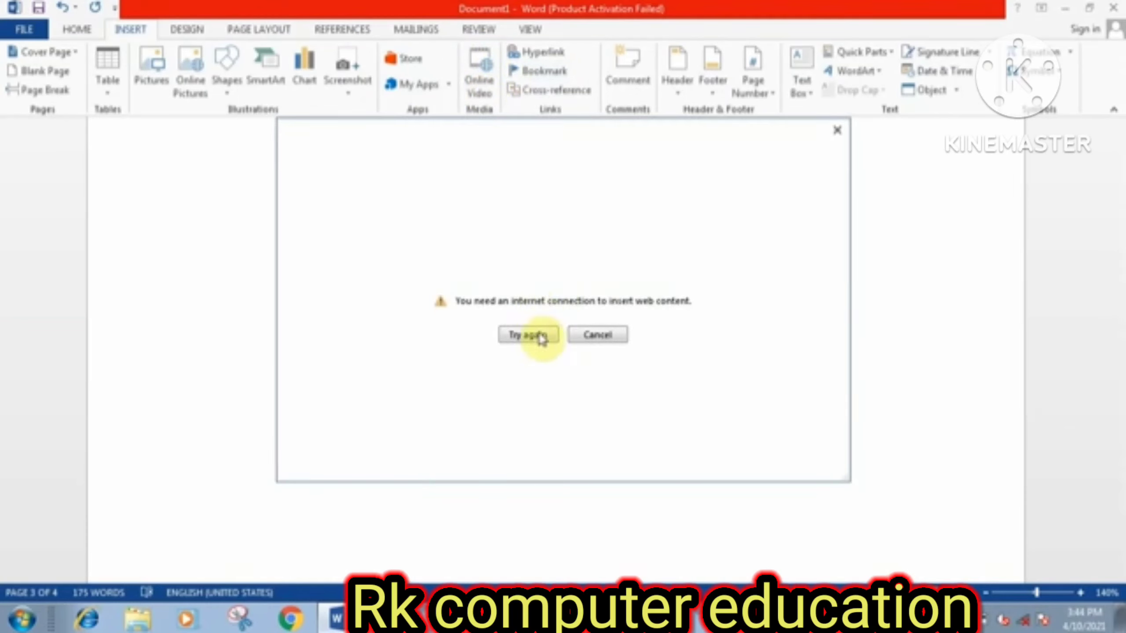
pyautogui.click(603, 337)
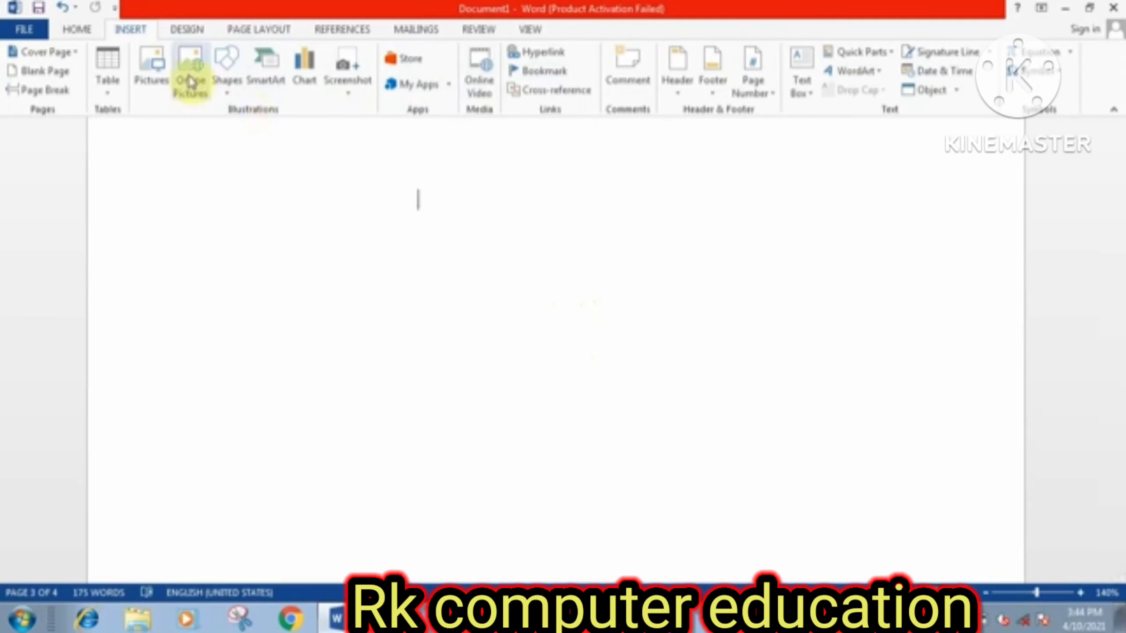
# Insert a hyperlink on page 3 to the existing file "part 5" in My Documents.
pyautogui.click(548, 57)
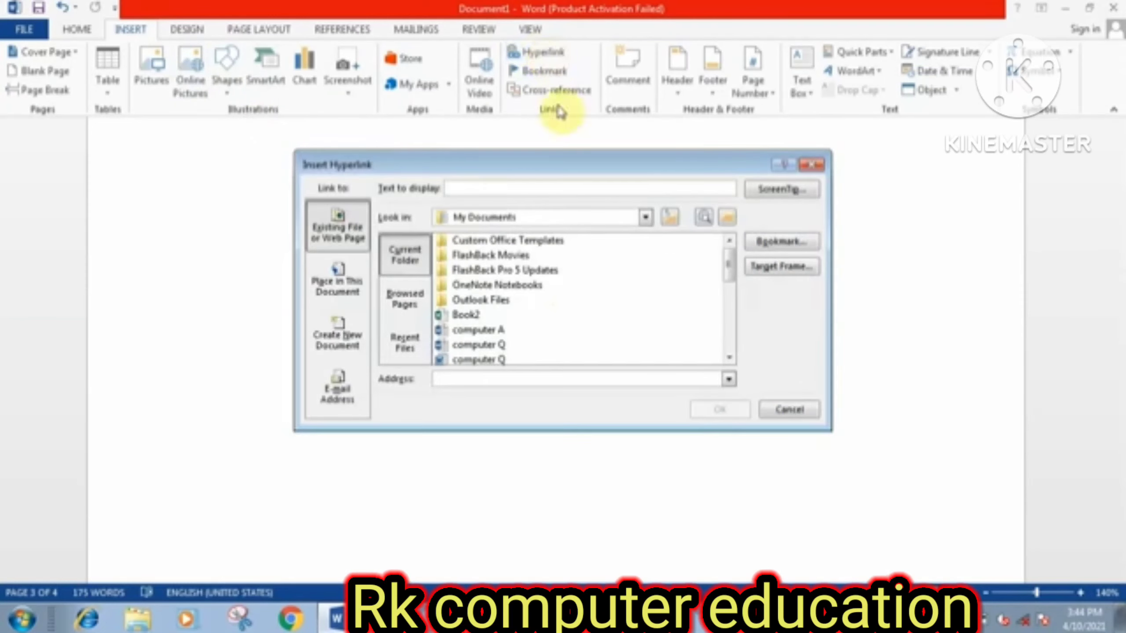
pyautogui.moveTo(732, 266); pyautogui.dragTo(729, 324)
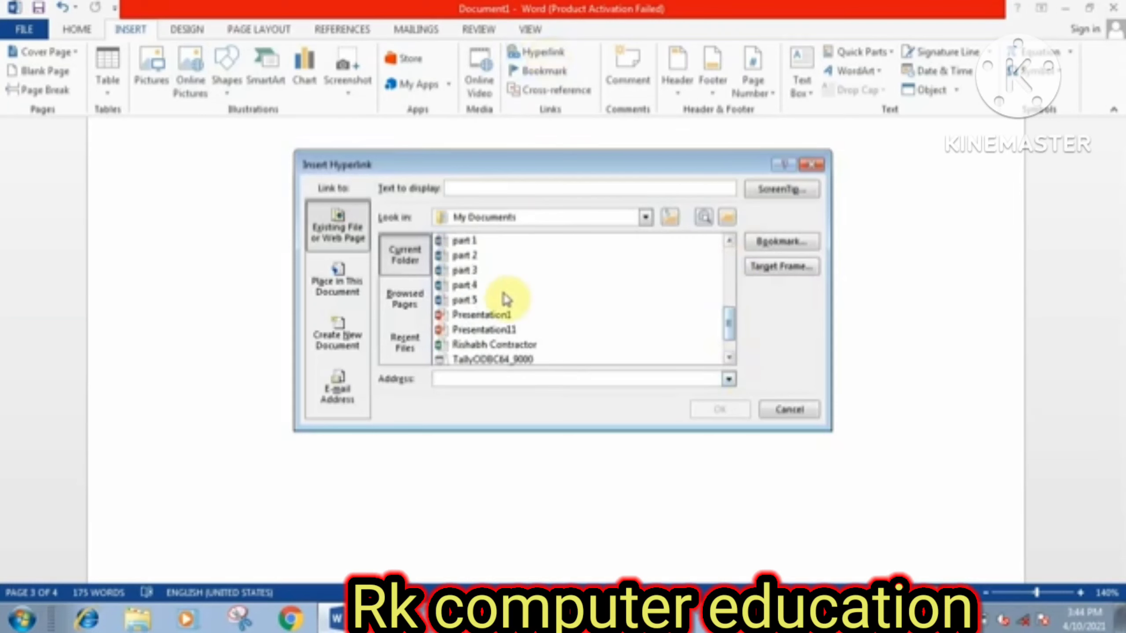
pyautogui.click(470, 301)
pyautogui.click(713, 413)
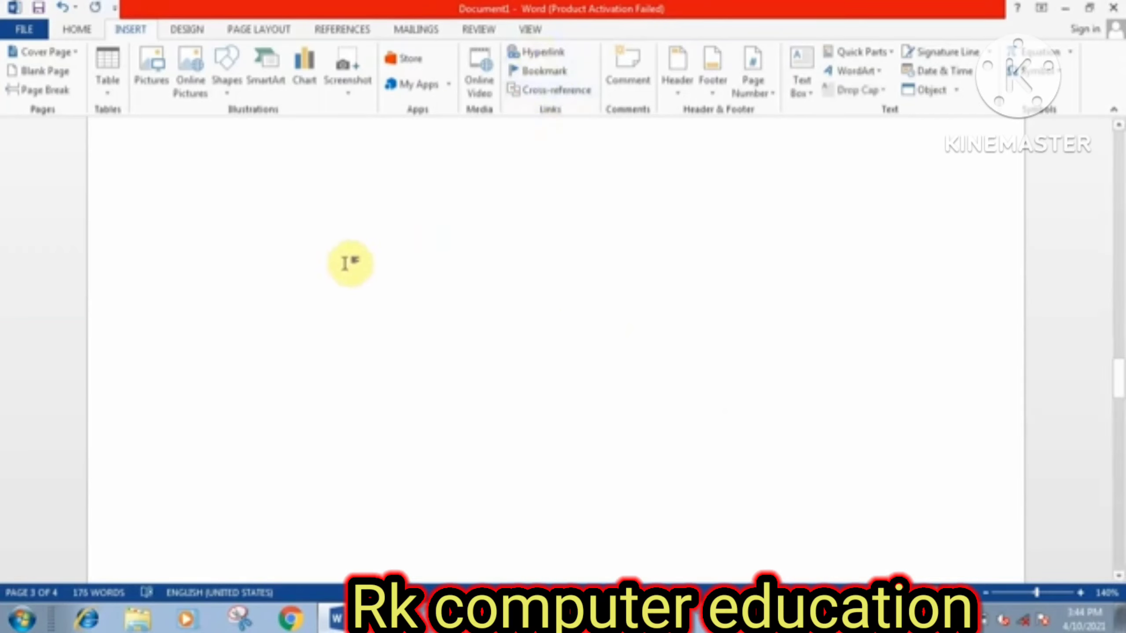
# Insert a hyperlink to the My Documents file "part 1" at the end of the "Themes and styles" paragraph on page 2.
pyautogui.scroll(-10, 443, 247)
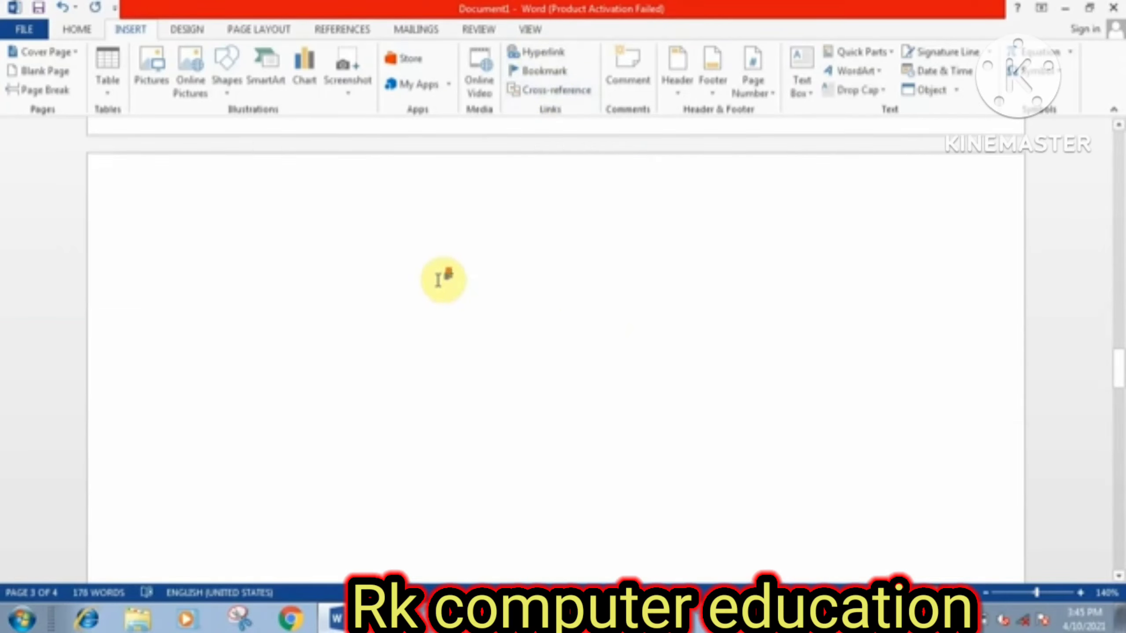
pyautogui.scroll(3, 441, 279)
pyautogui.scroll(5, 443, 280)
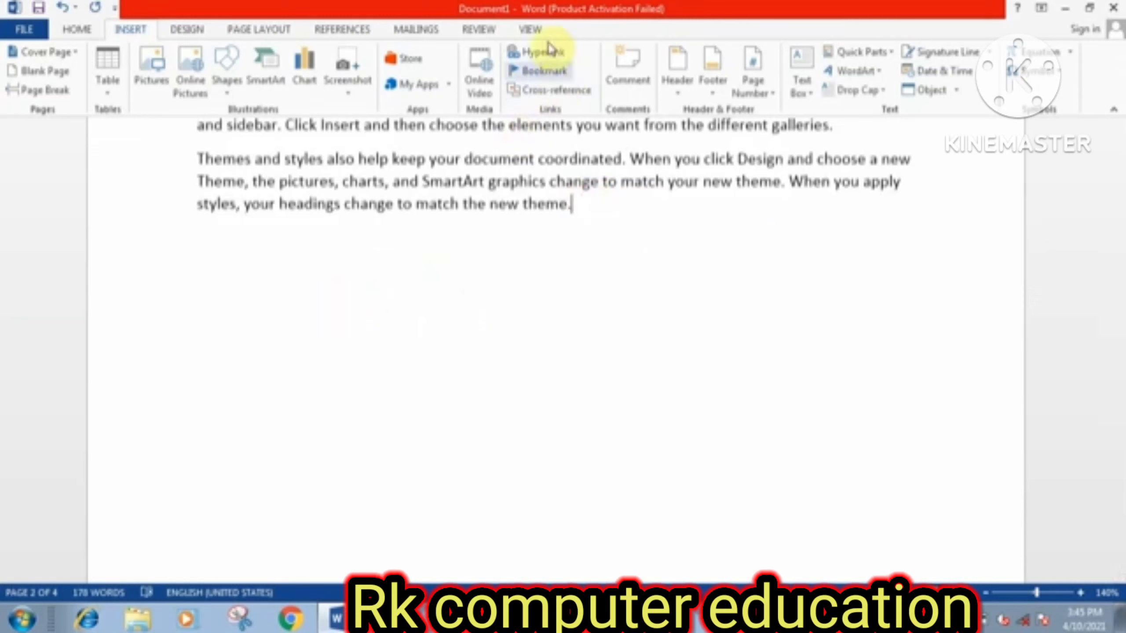
pyautogui.click(546, 55)
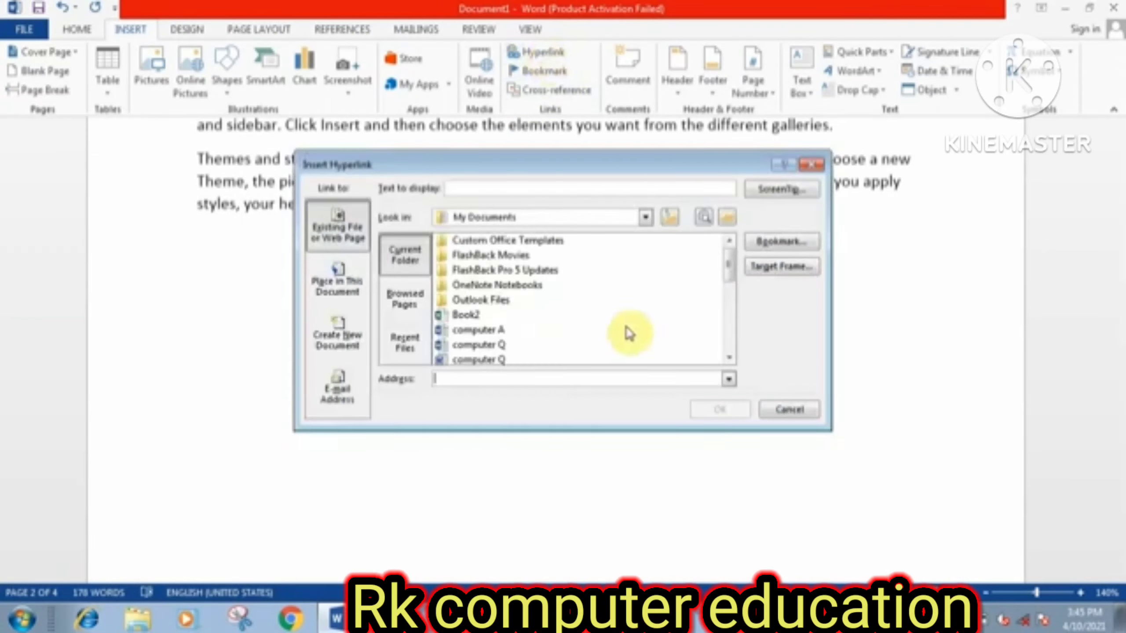
pyautogui.moveTo(727, 261); pyautogui.dragTo(727, 316)
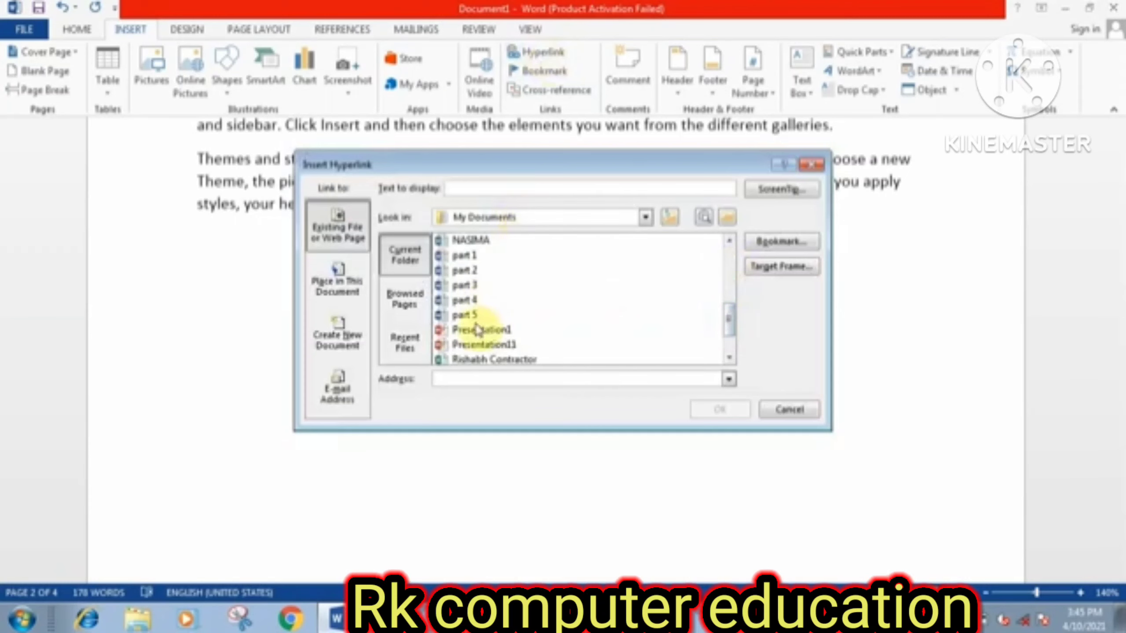
pyautogui.click(461, 260)
pyautogui.click(729, 412)
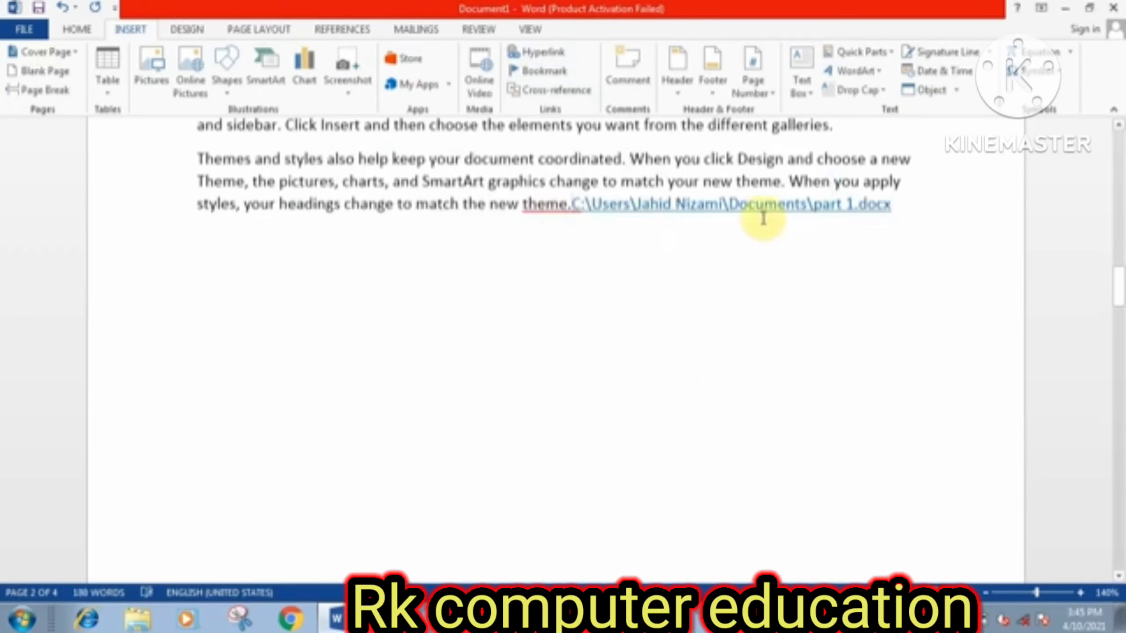
# Follow the "part 1.docx" hyperlink, accept the security notice, look through the quiz questions and close that document.
pyautogui.keyDown('ctrl'); pyautogui.click(793, 212); pyautogui.keyUp('ctrl')
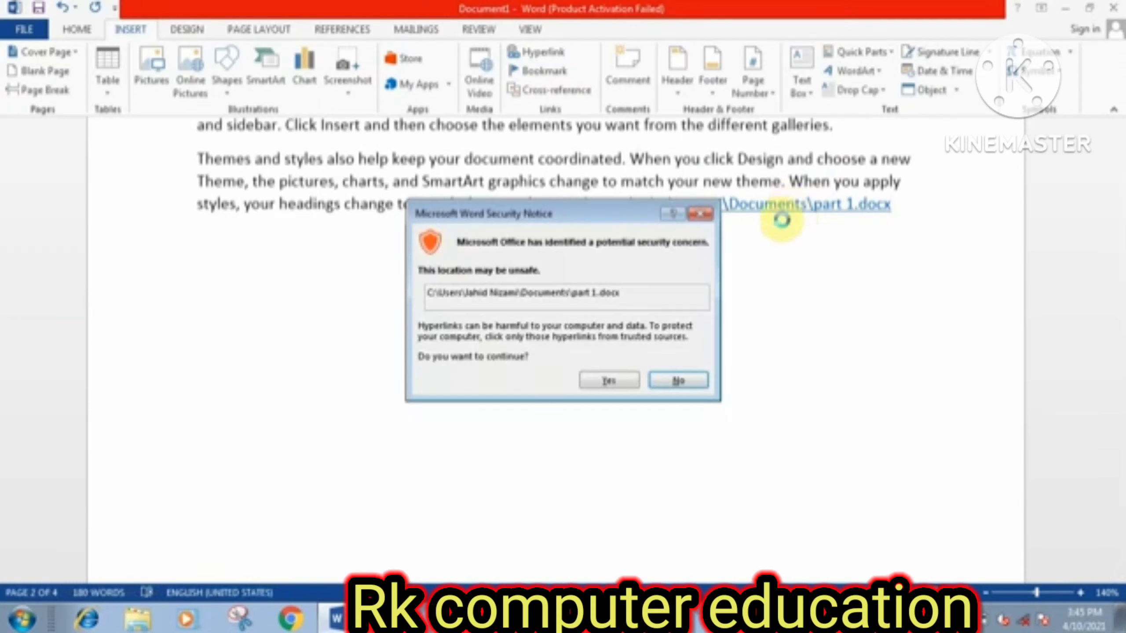
pyautogui.click(608, 380)
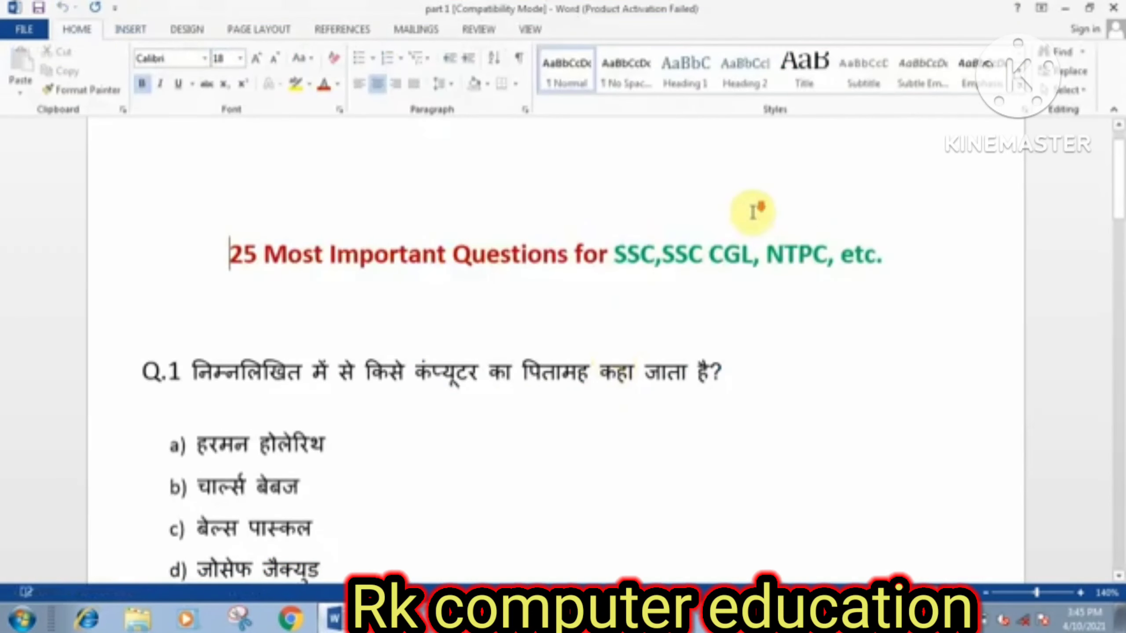
pyautogui.scroll(-15, 754, 213)
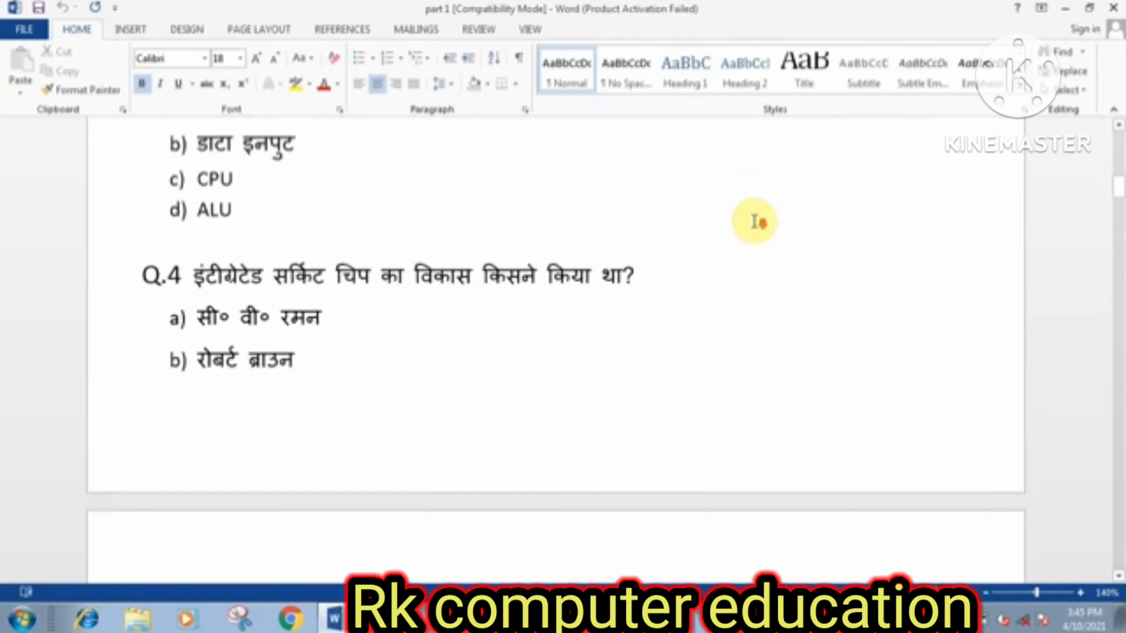
pyautogui.scroll(-15, 754, 221)
pyautogui.scroll(15, 755, 226)
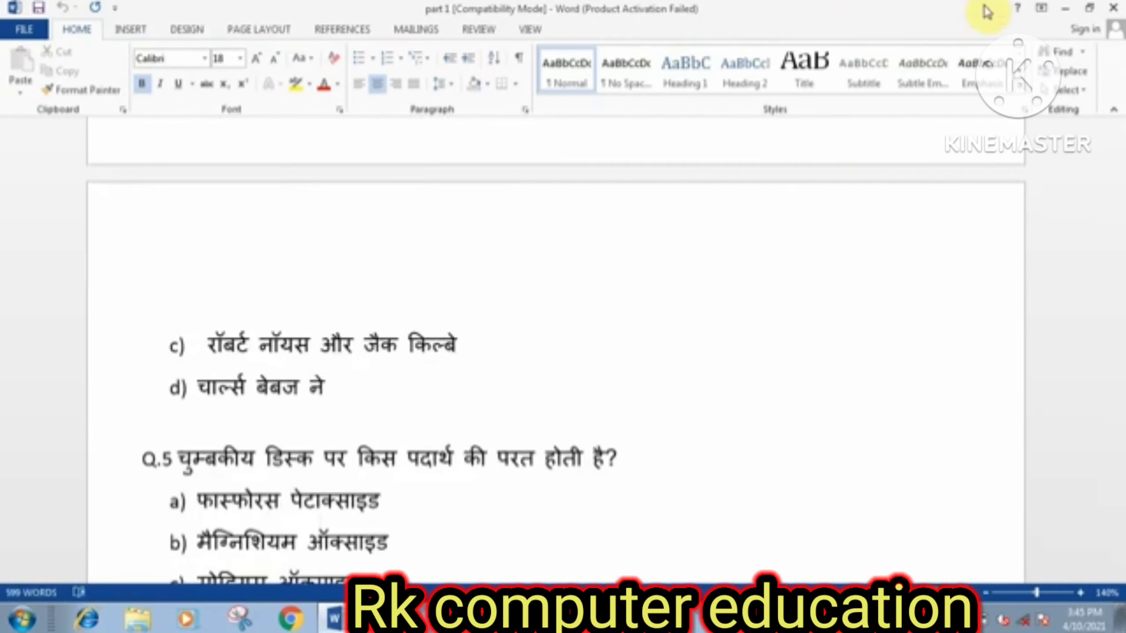
pyautogui.click(1115, 8)
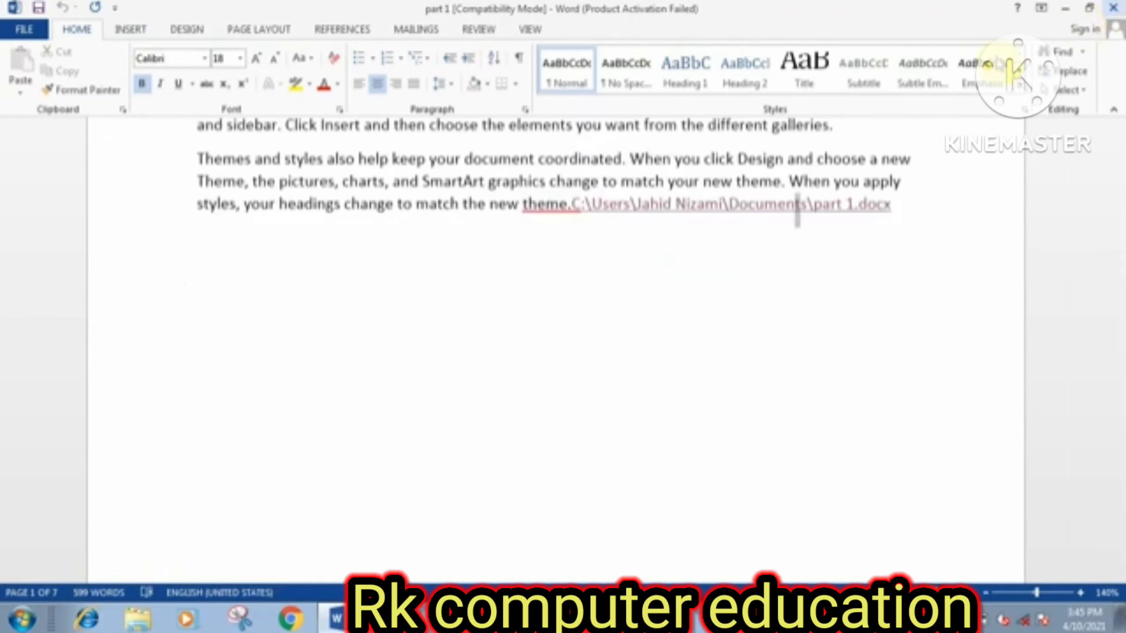
# Delete the "part 1.docx" hyperlink text from the end of the "Themes and styles" paragraph.
pyautogui.moveTo(904, 214); pyautogui.dragTo(571, 204)
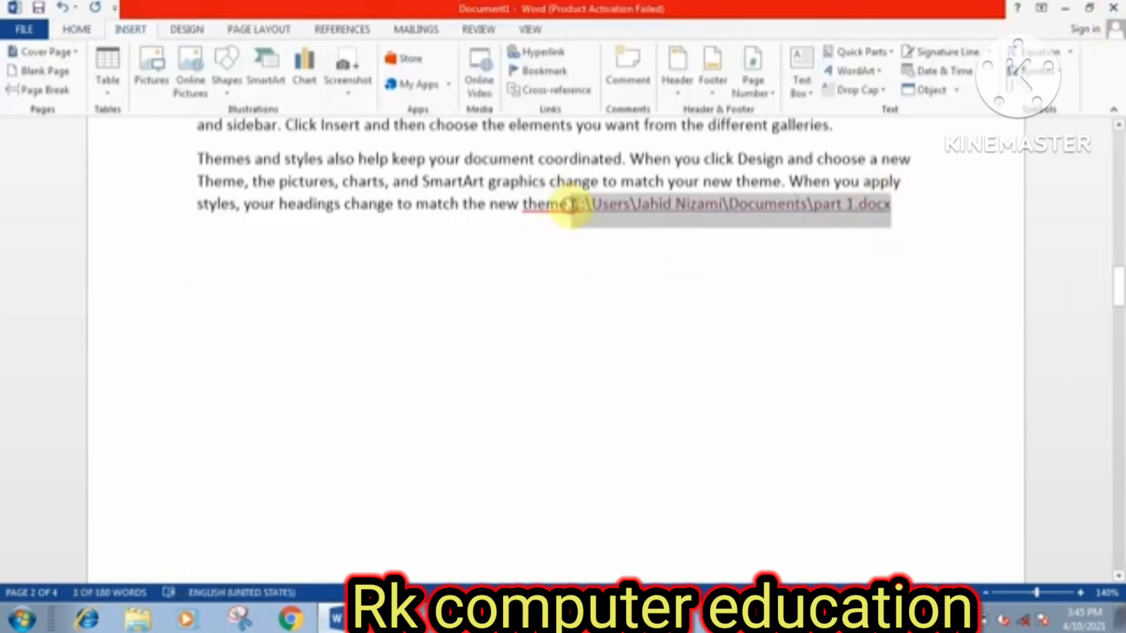
pyautogui.press('Delete')
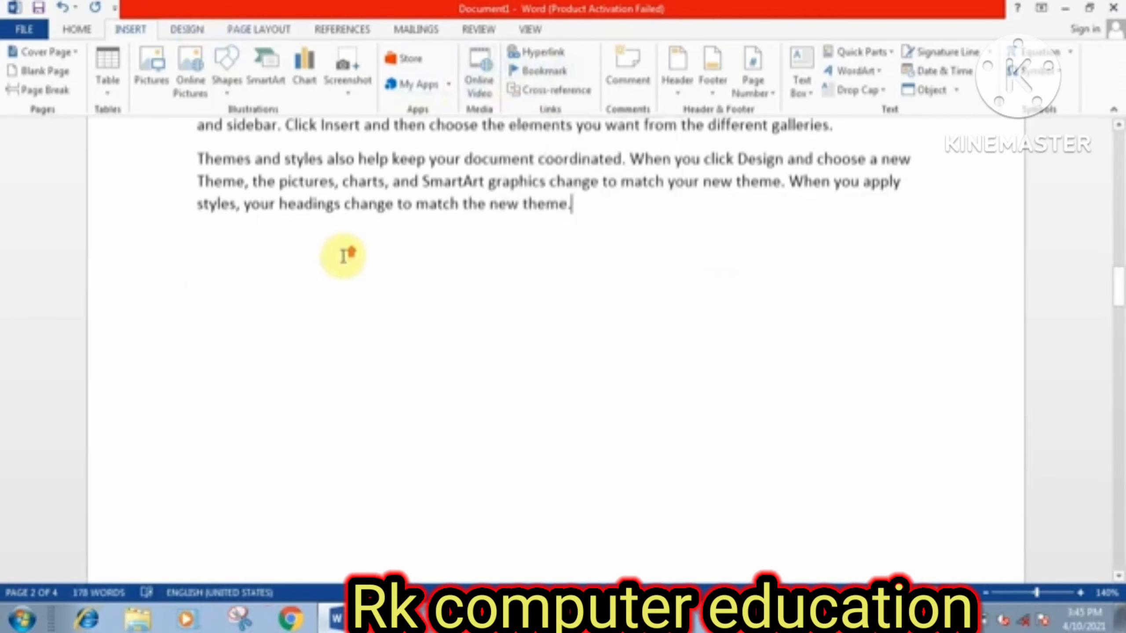
pyautogui.scroll(5, 342, 256)
pyautogui.scroll(1, 376, 351)
pyautogui.scroll(-3, 390, 335)
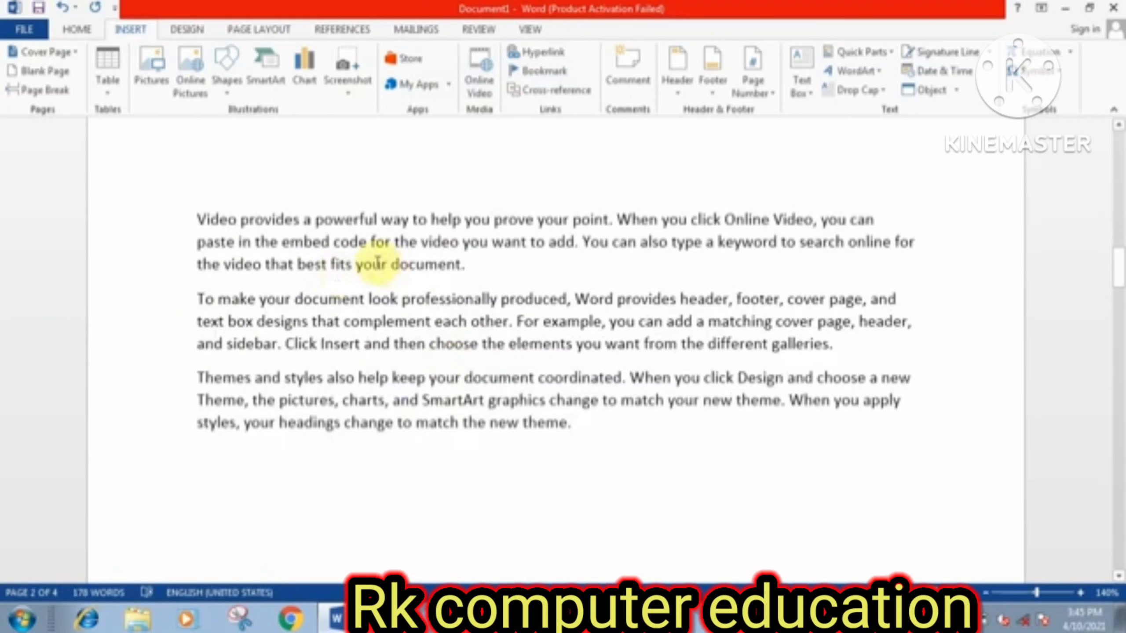
# Bookmark the word "Video" at the start of the first paragraph on page 2 with the name "v".
pyautogui.moveTo(197, 219); pyautogui.dragTo(237, 219)
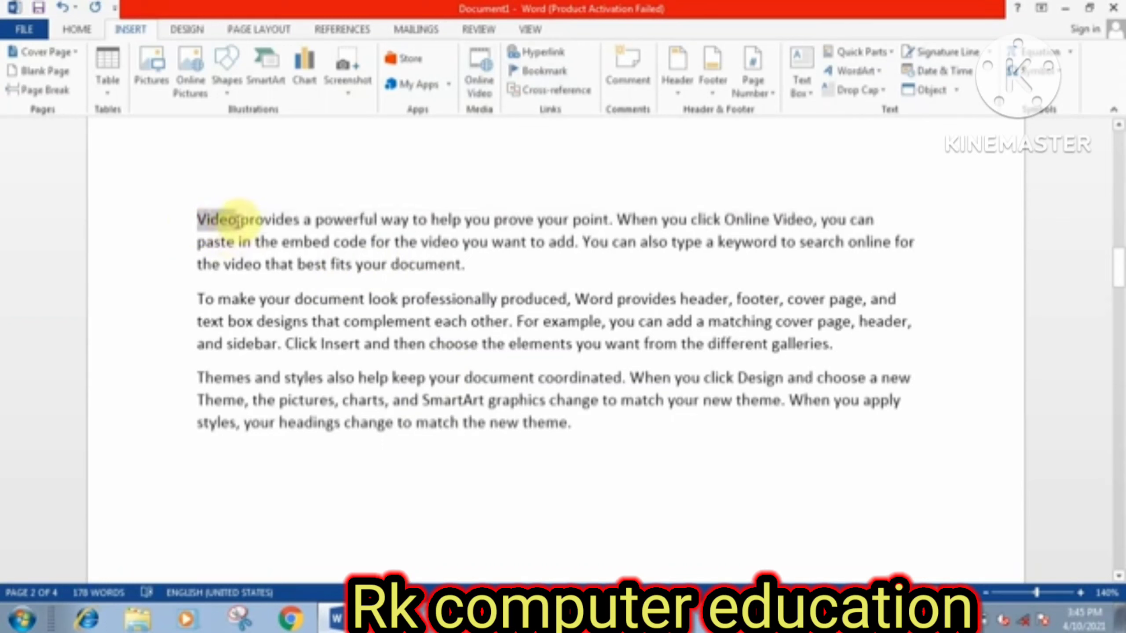
pyautogui.click(550, 73)
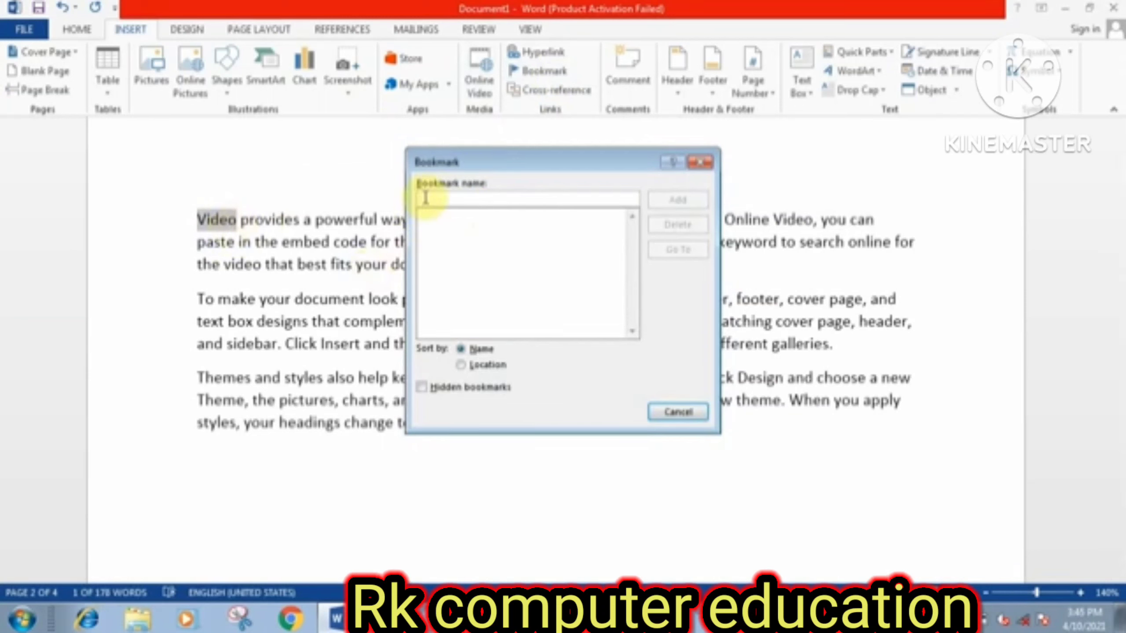
pyautogui.write('v')
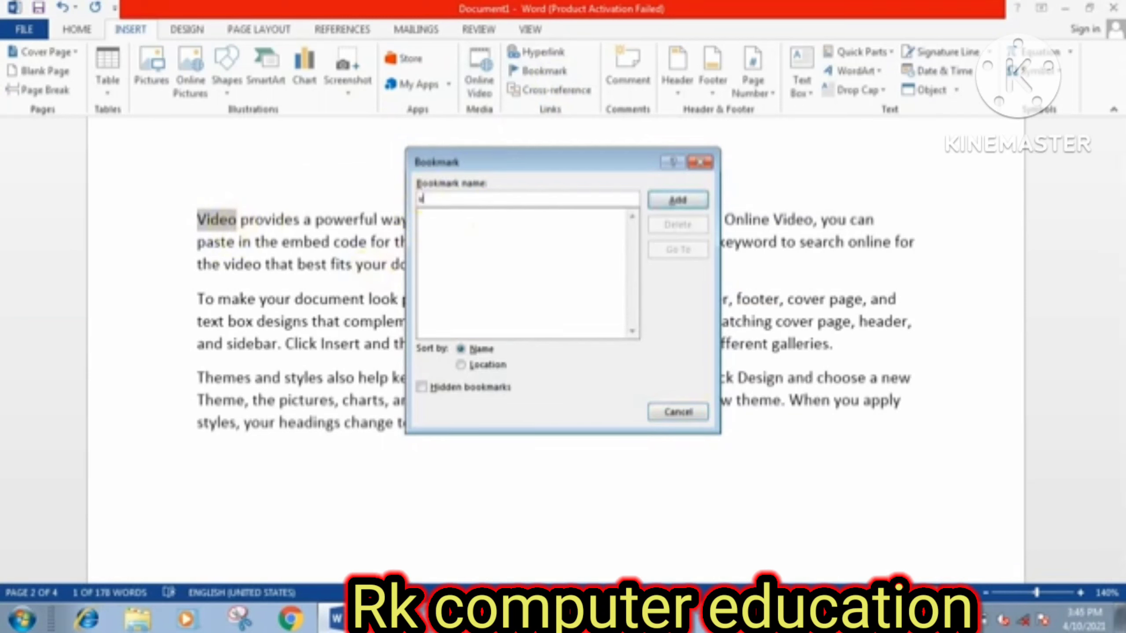
pyautogui.click(699, 200)
# Place the cursor on the empty page 3 and go to the bookmark "v" from there, closing the bookmark dialog.
pyautogui.scroll(-6, 693, 385)
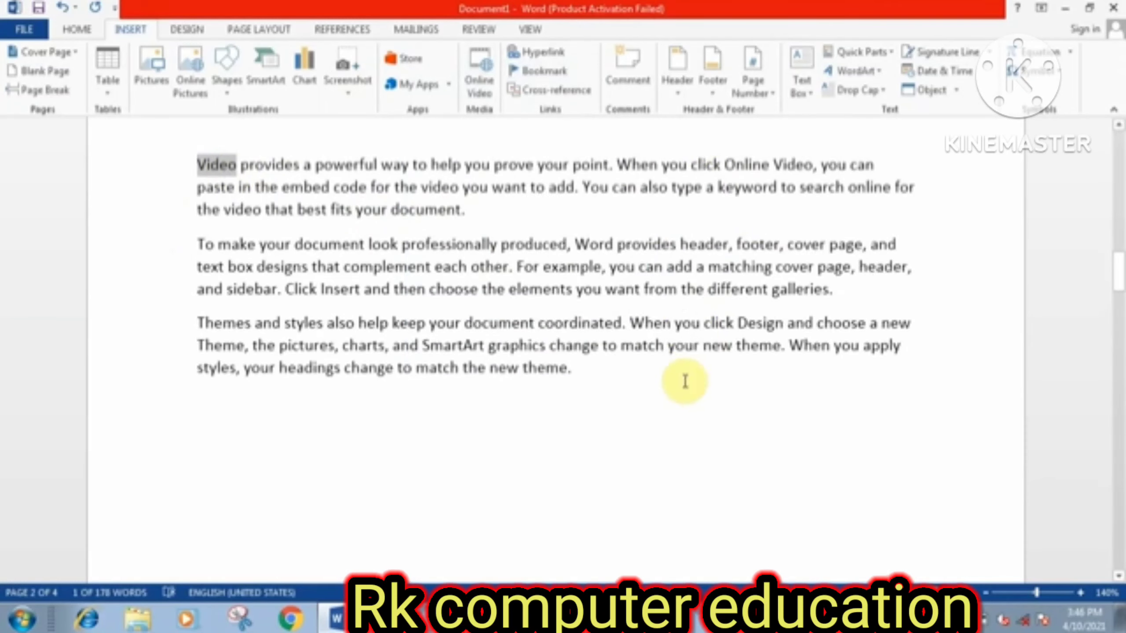
pyautogui.scroll(-3, 682, 360)
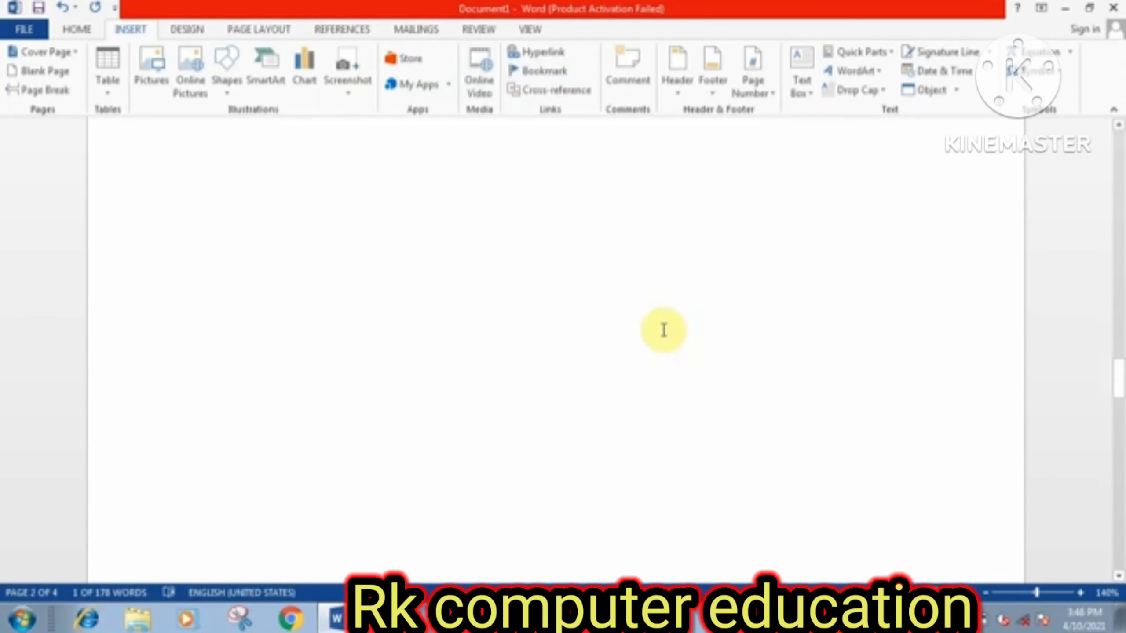
pyautogui.click(585, 282)
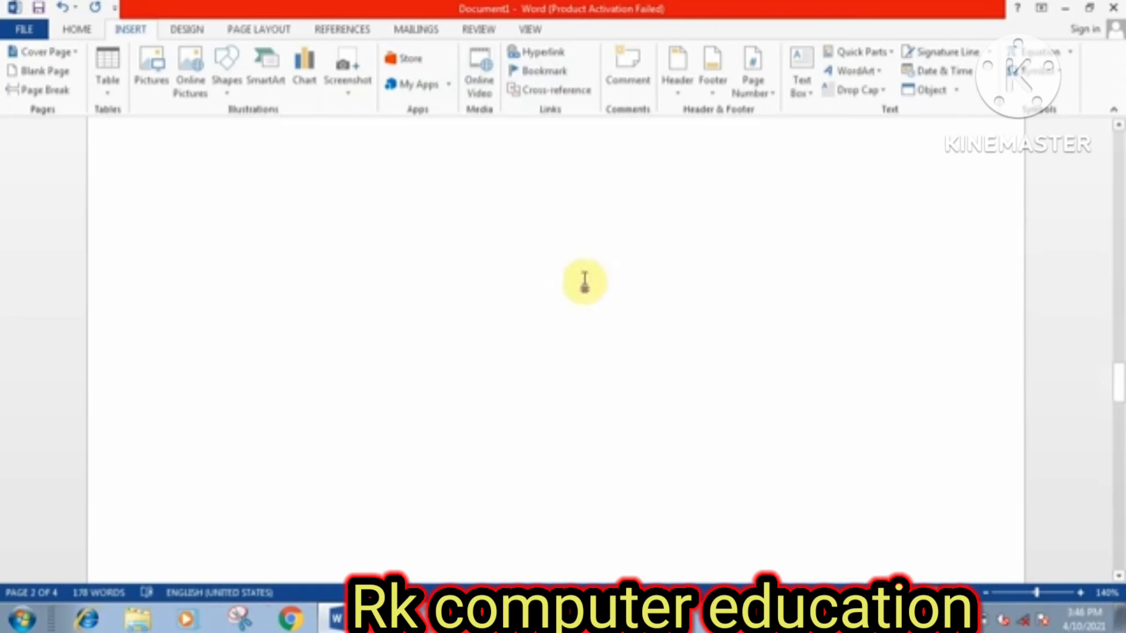
pyautogui.click(545, 73)
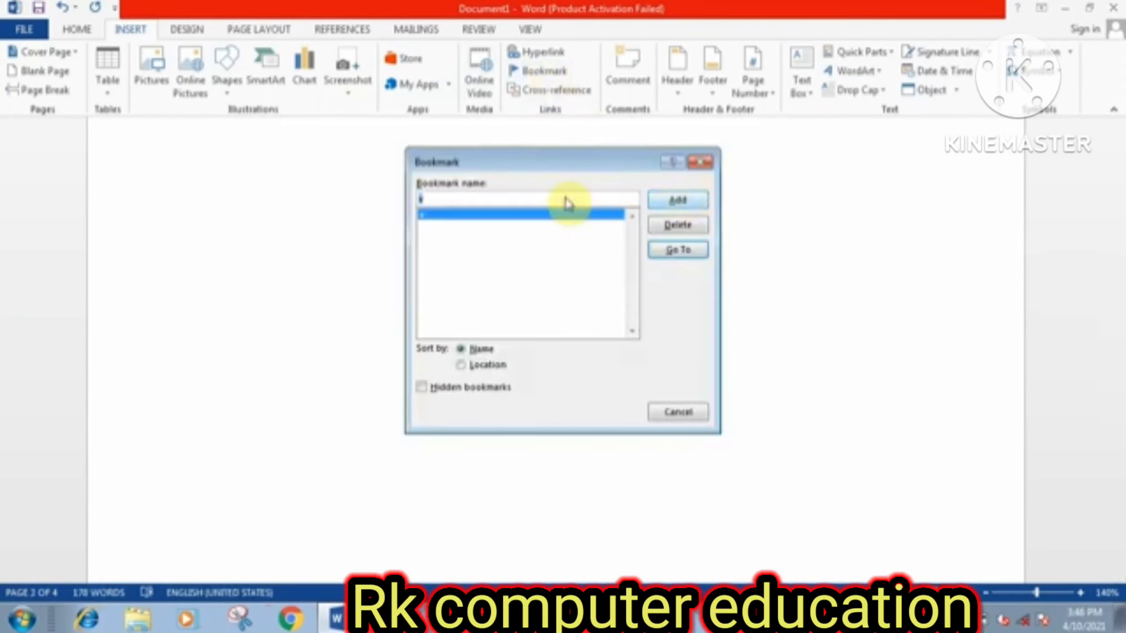
pyautogui.click(676, 251)
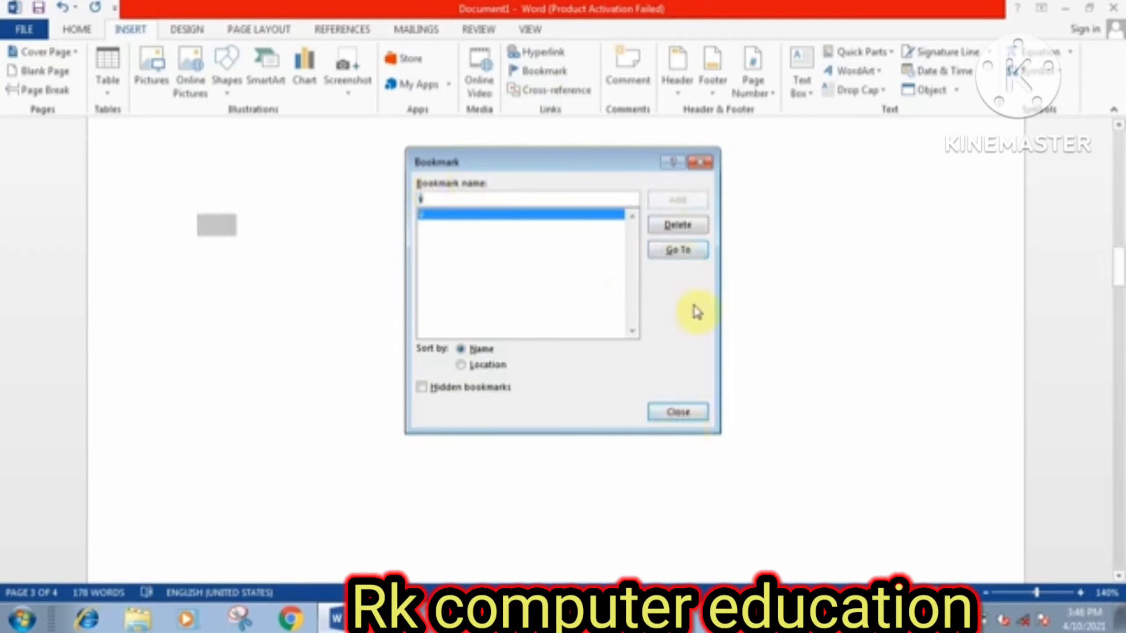
pyautogui.click(696, 253)
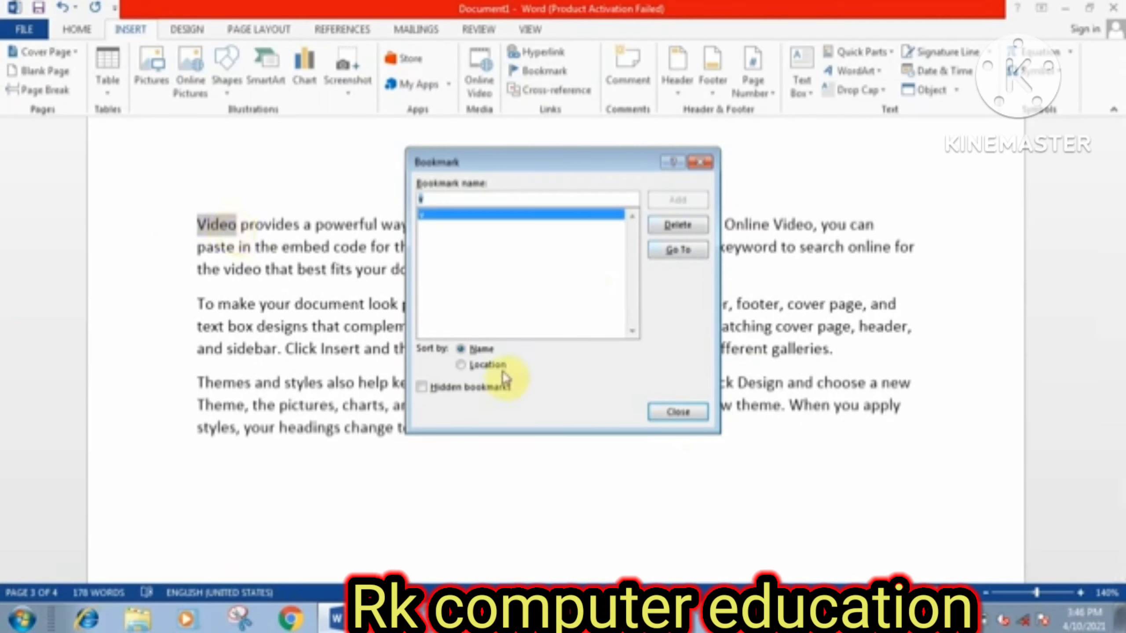
pyautogui.click(657, 407)
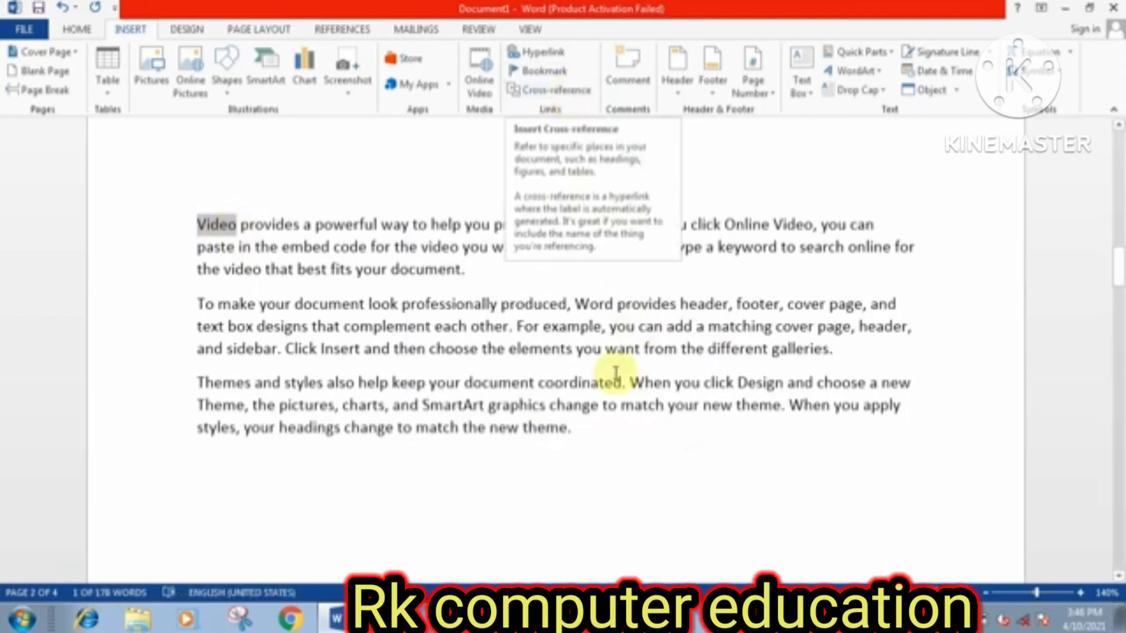
# Insert a hyperlinked cross-reference to the text of bookmark "v" four times at the end of the "Themes and styles" paragraph.
pyautogui.click(584, 440)
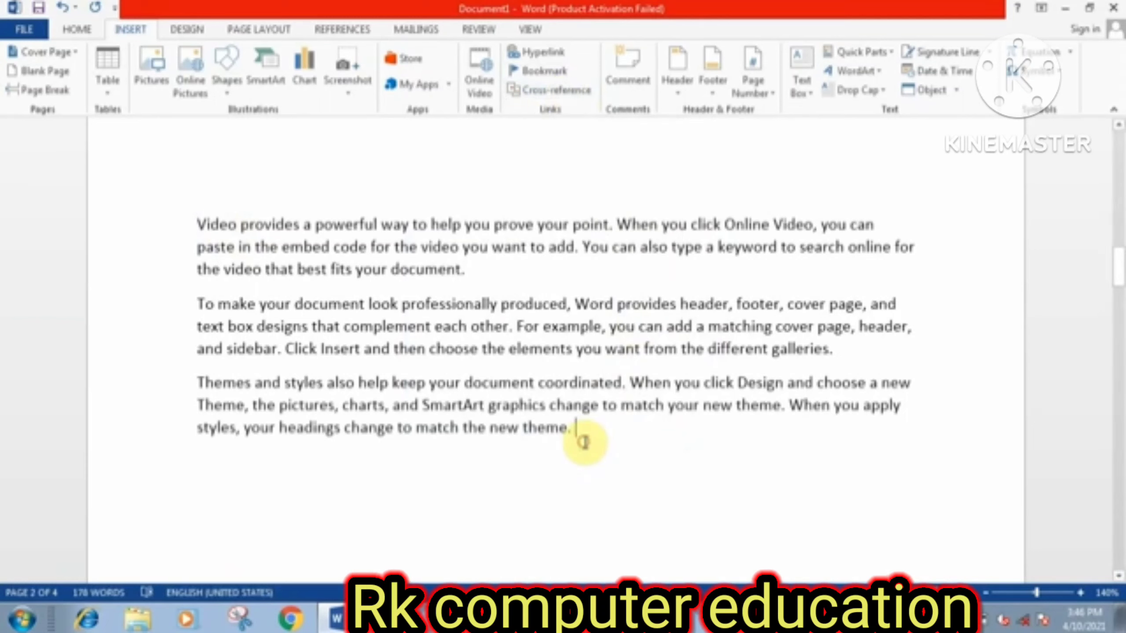
pyautogui.click(538, 91)
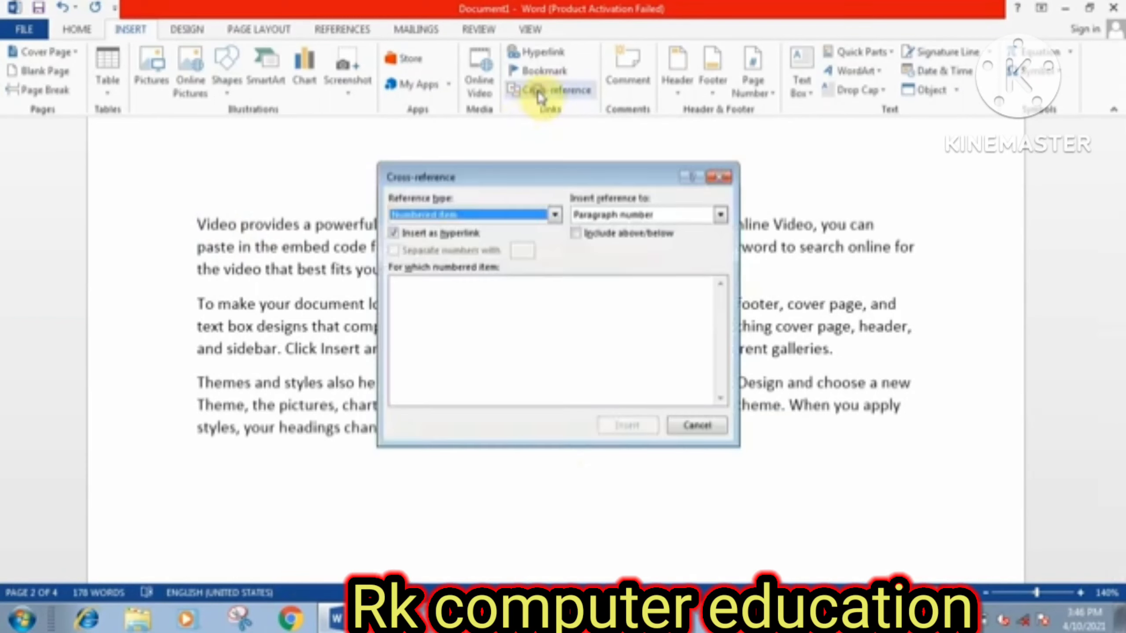
pyautogui.click(554, 216)
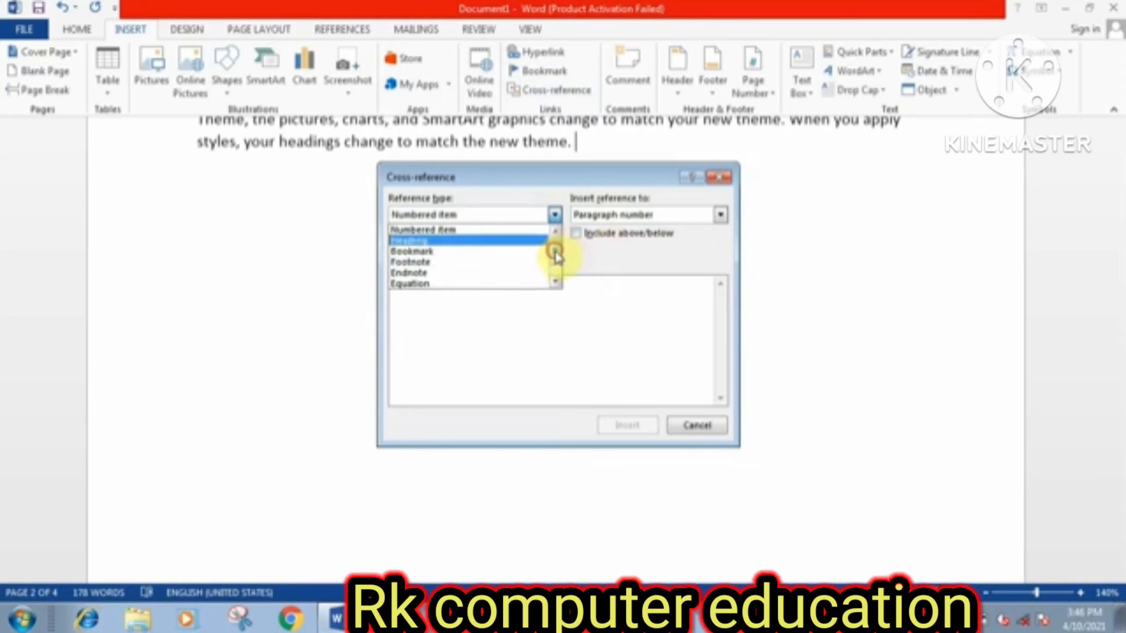
pyautogui.moveTo(556, 255)
pyautogui.mouseDown()
pyautogui.moveTo(560, 283)
pyautogui.moveTo(555, 244)
pyautogui.mouseUp()
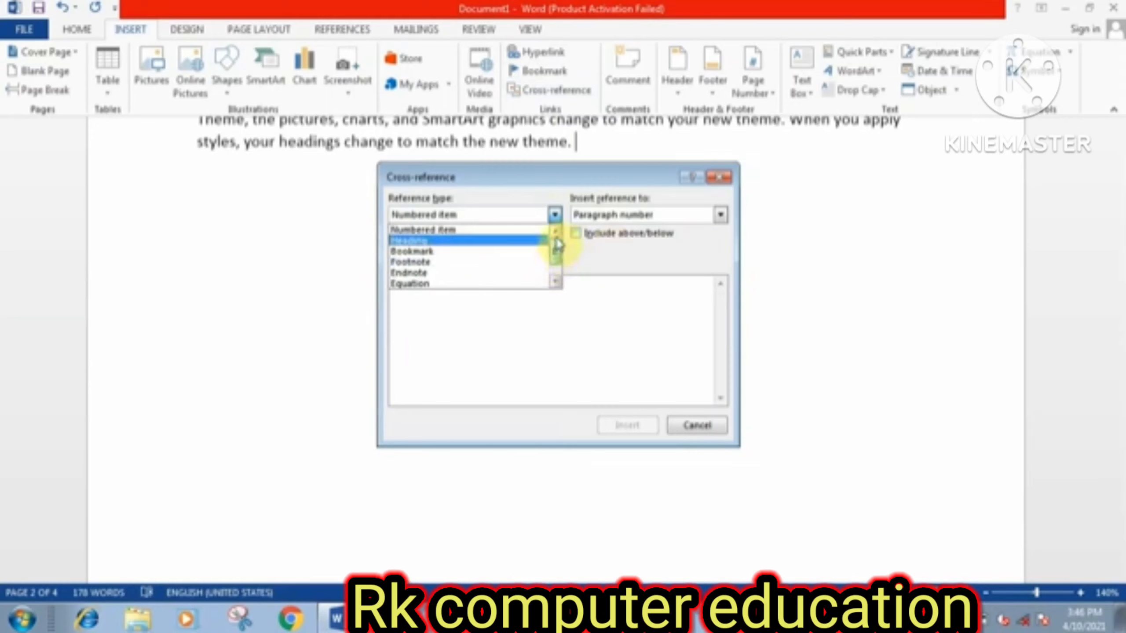
pyautogui.click(423, 251)
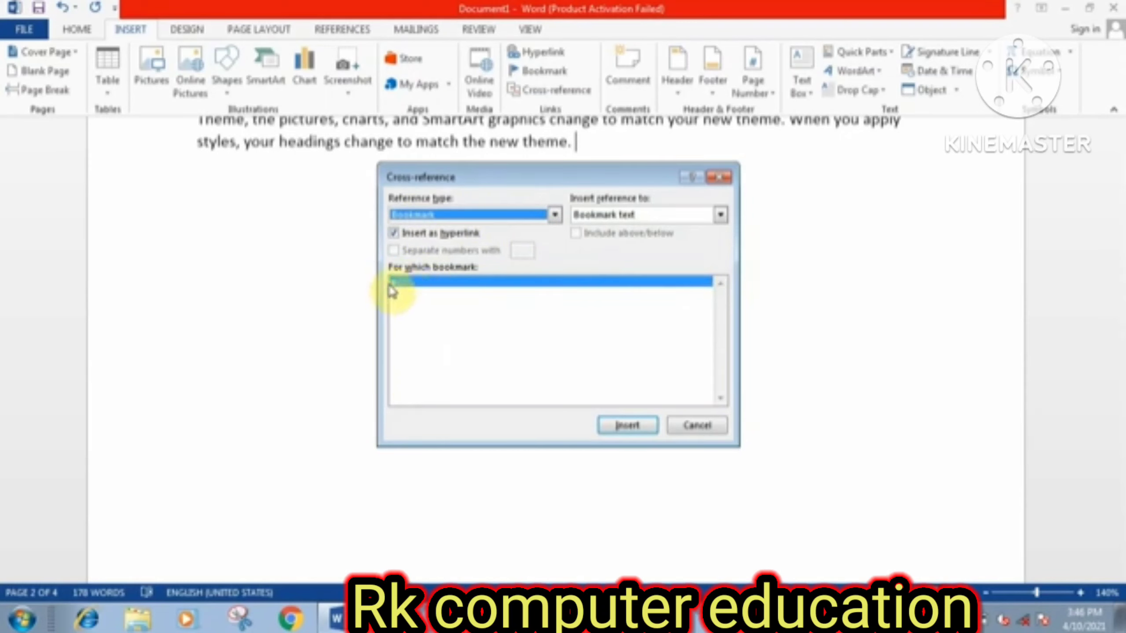
pyautogui.click(628, 426)
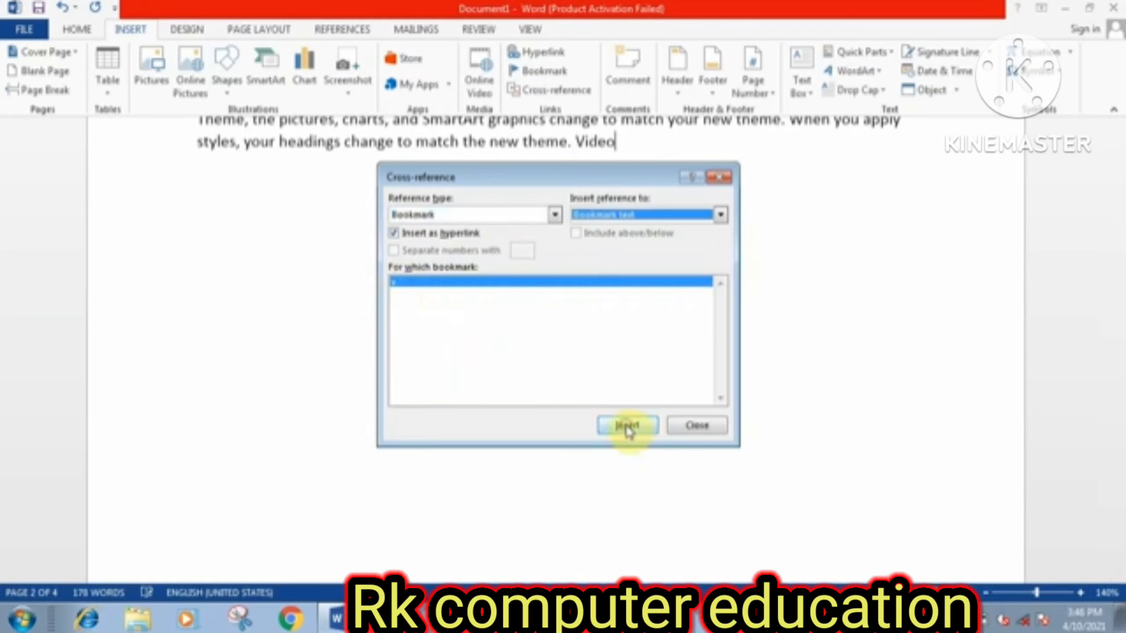
pyautogui.click(628, 426)
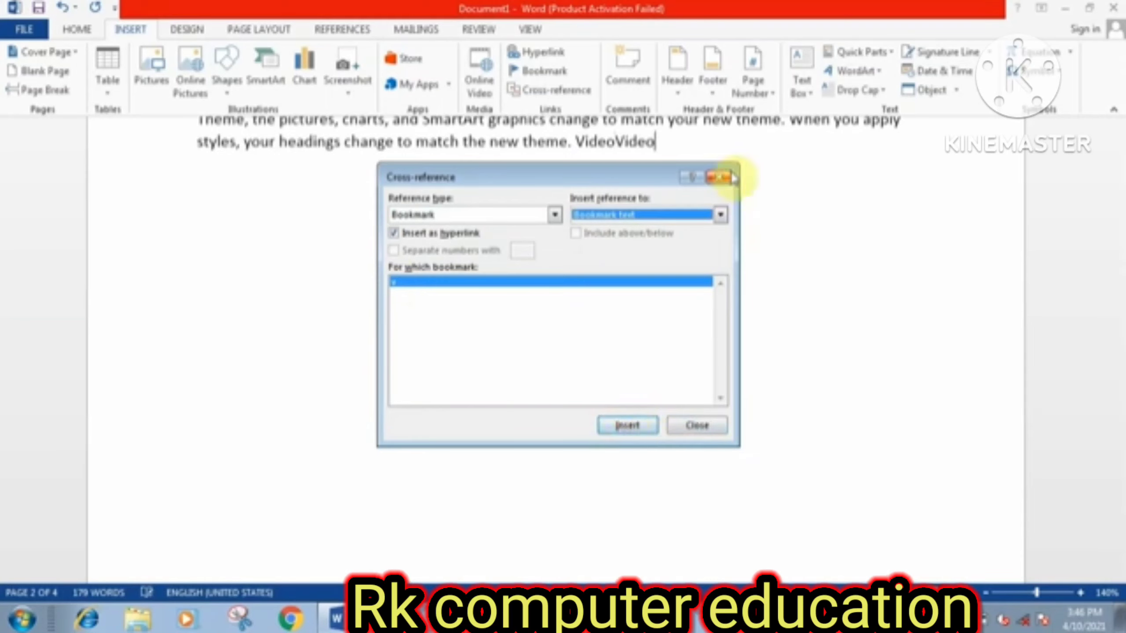
pyautogui.click(618, 429)
pyautogui.click(618, 428)
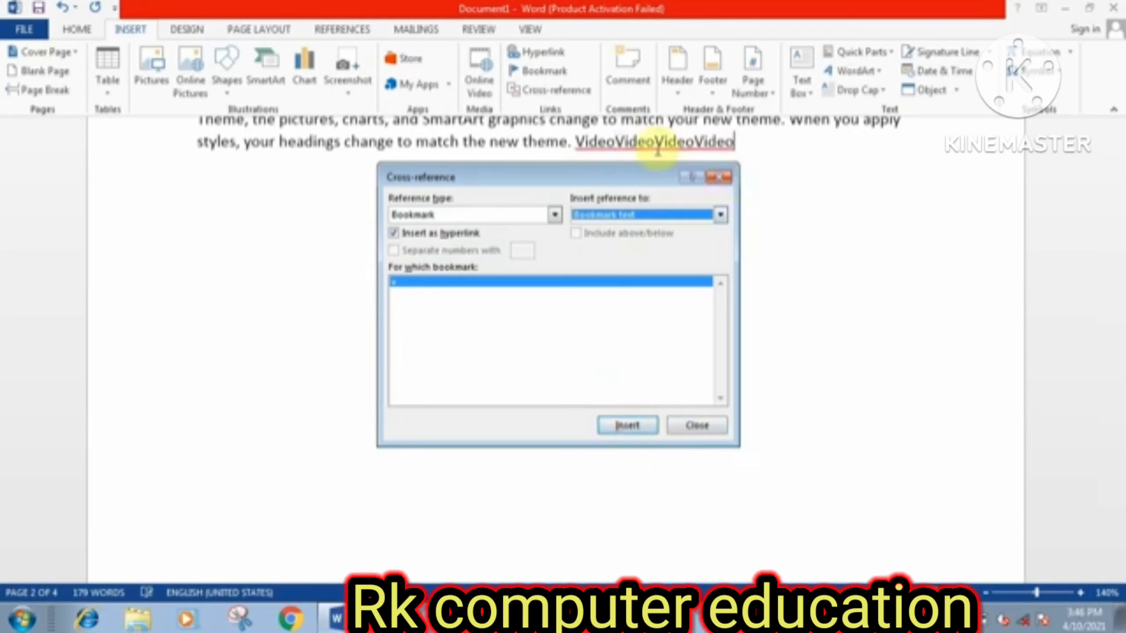
pyautogui.click(723, 178)
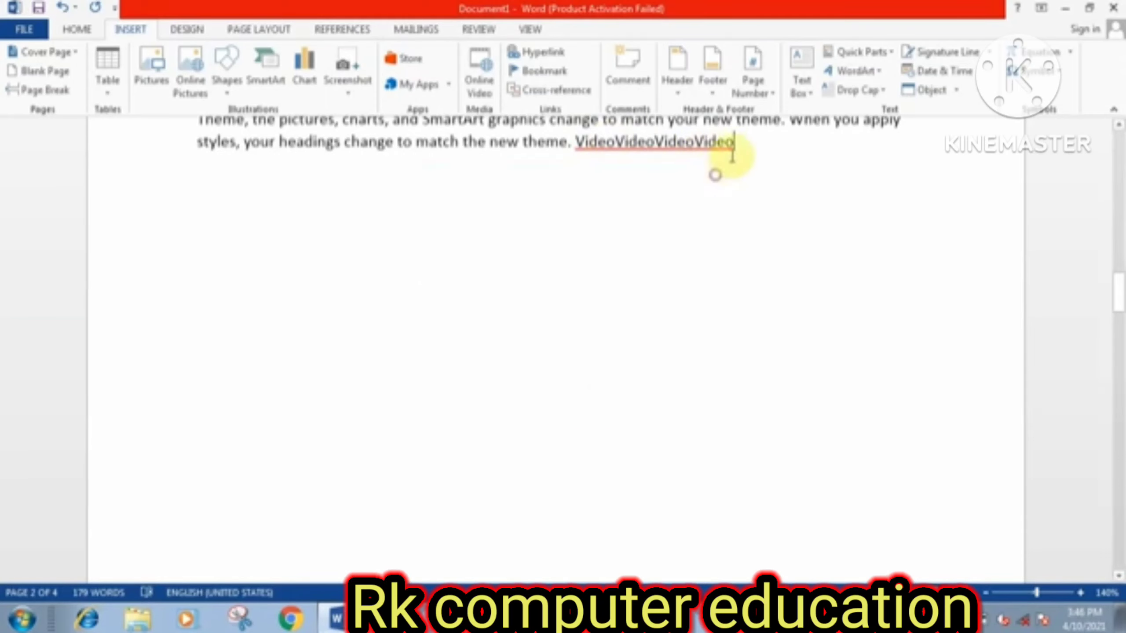
# Delete the surplus "Video" cross-references at the end of the "Themes and styles" paragraph, keeping only one.
pyautogui.press('BackSpace')
pyautogui.press('BackSpace')
pyautogui.press('BackSpace')
pyautogui.press('BackSpace')
pyautogui.press('BackSpace')
pyautogui.press('BackSpace')
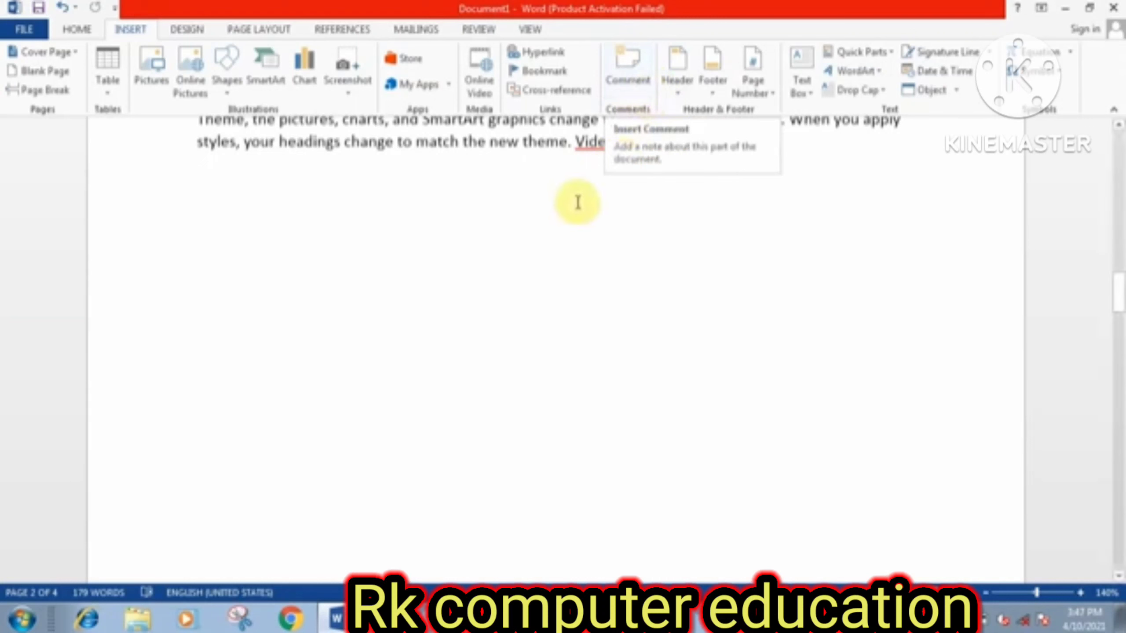
# Attach a comment reading "Hii" to the word "Video" at the start of the first paragraph on page 2.
pyautogui.scroll(3, 477, 264)
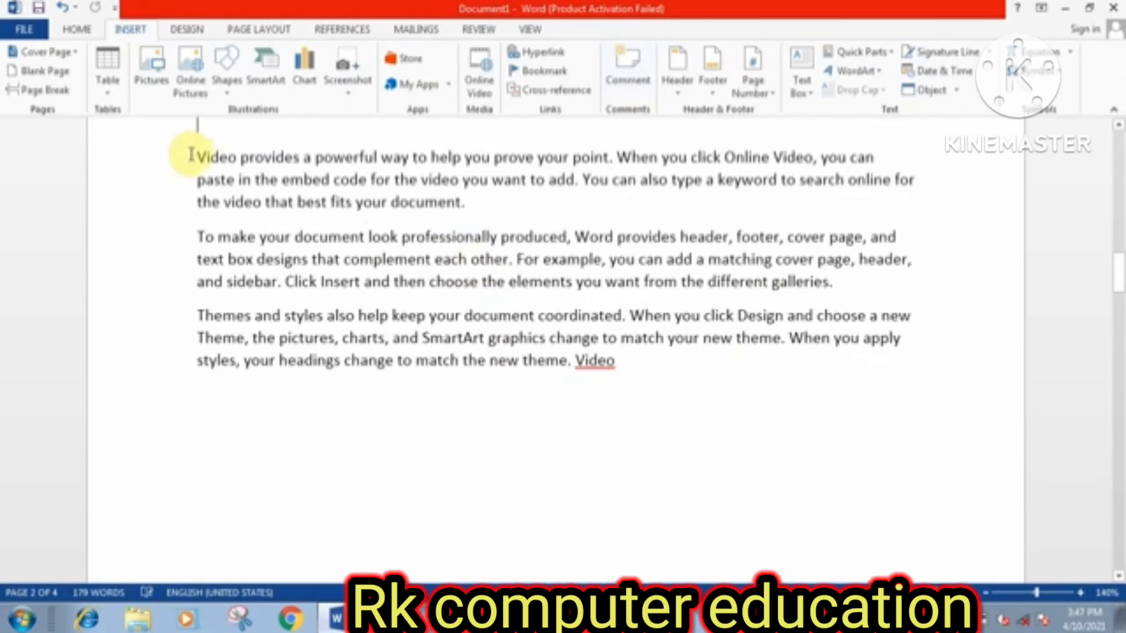
pyautogui.moveTo(197, 156); pyautogui.dragTo(234, 161)
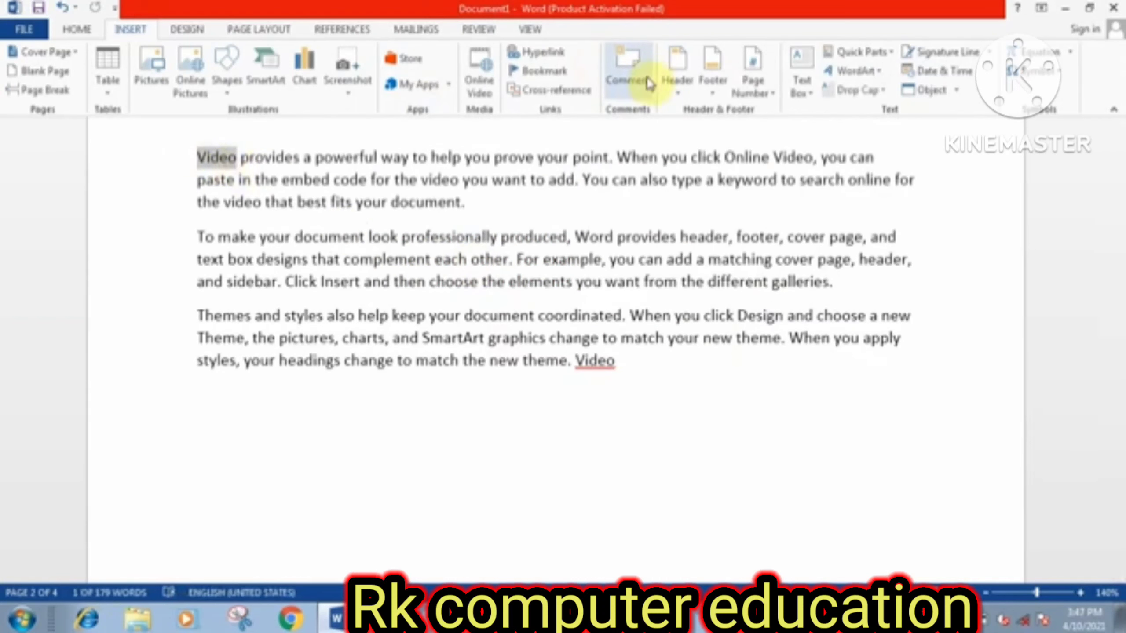
pyautogui.click(634, 89)
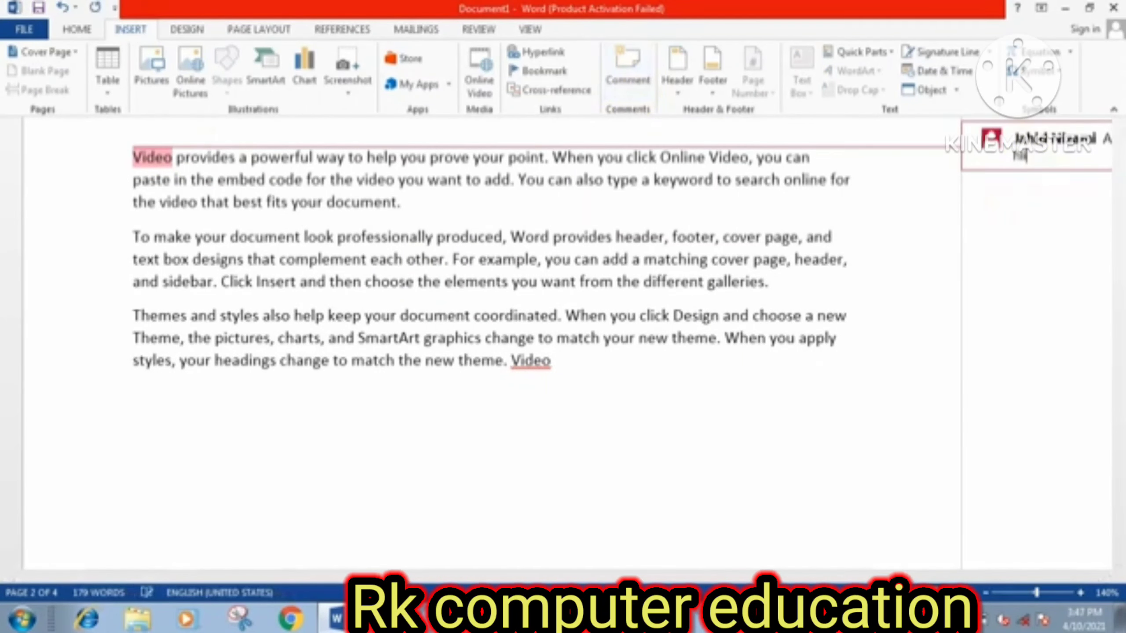
pyautogui.write('hi')
pyautogui.press('Return')
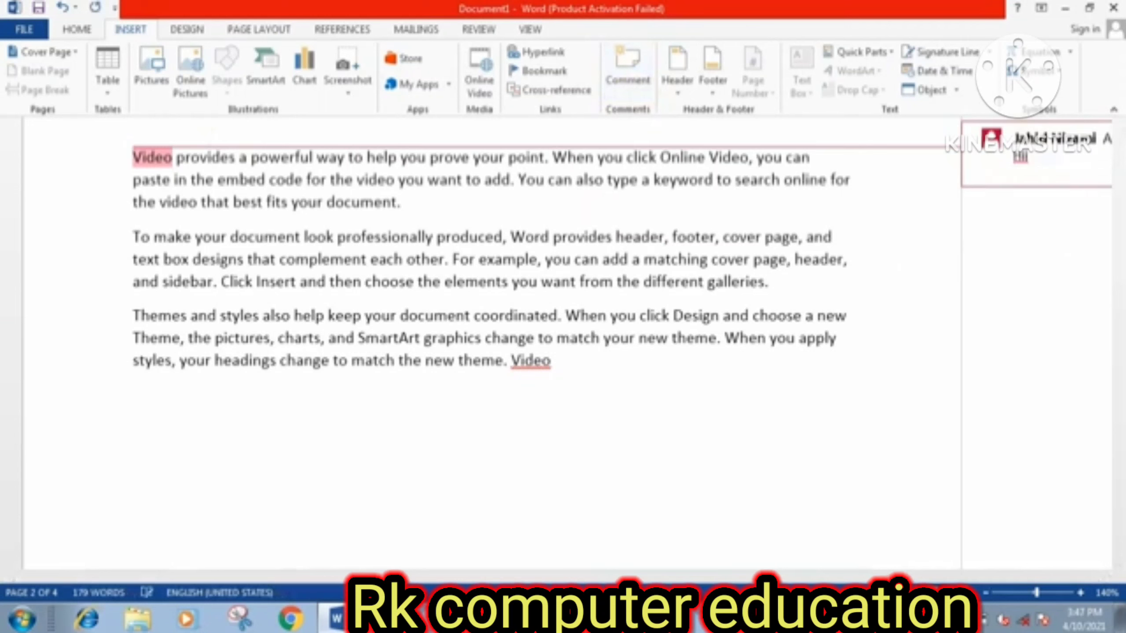
pyautogui.click(927, 240)
pyautogui.click(132, 158)
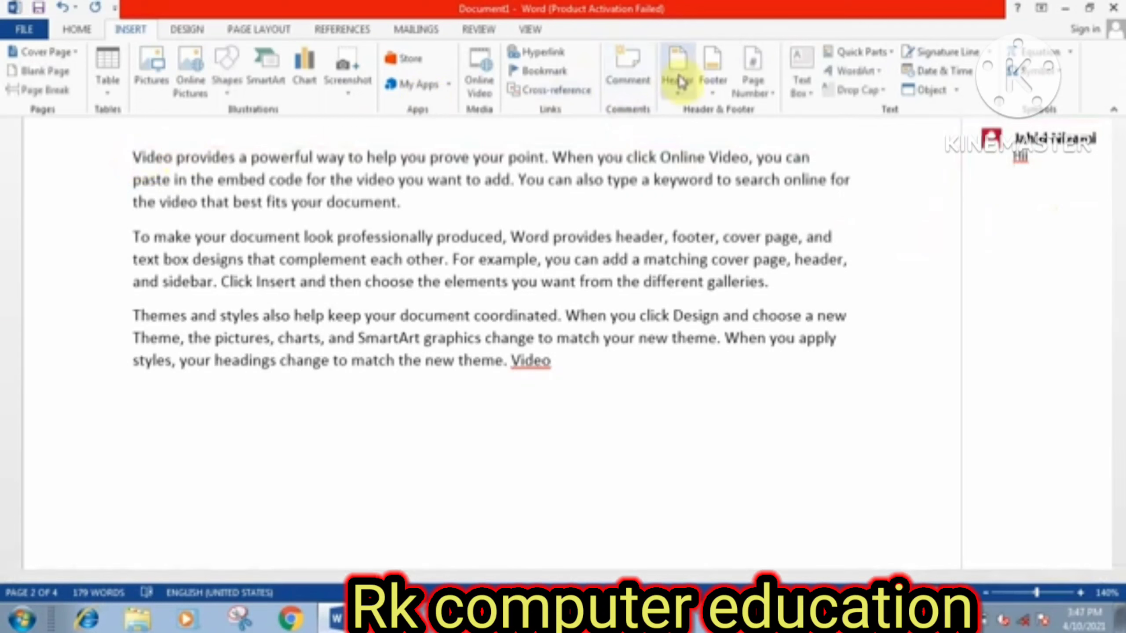
pyautogui.moveTo(329, 202); pyautogui.dragTo(546, 281)
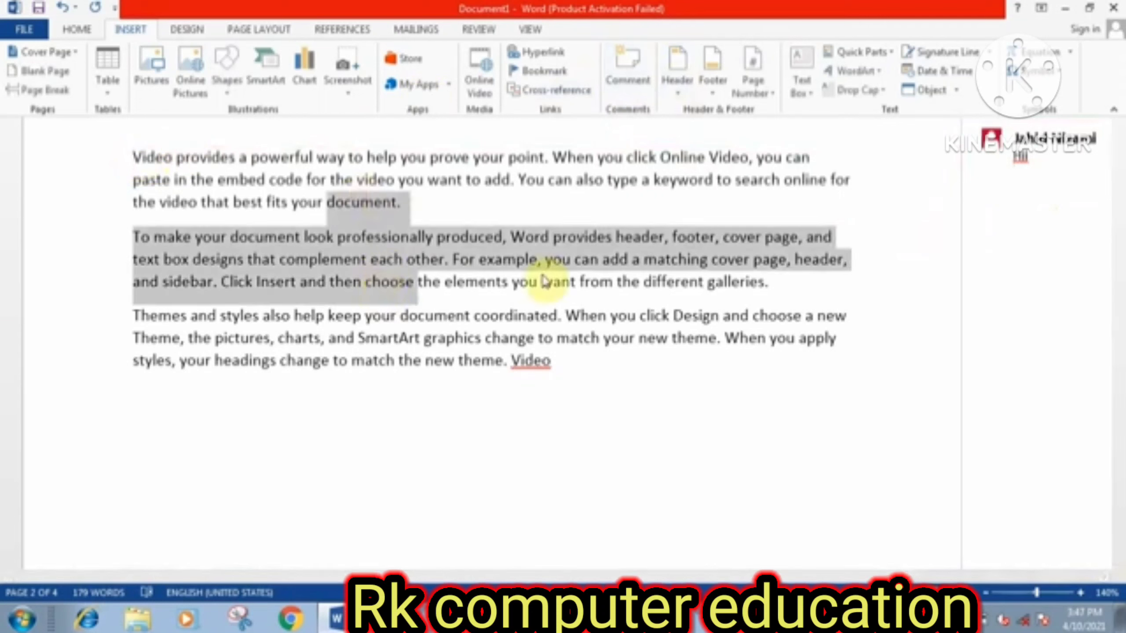
pyautogui.click(737, 276)
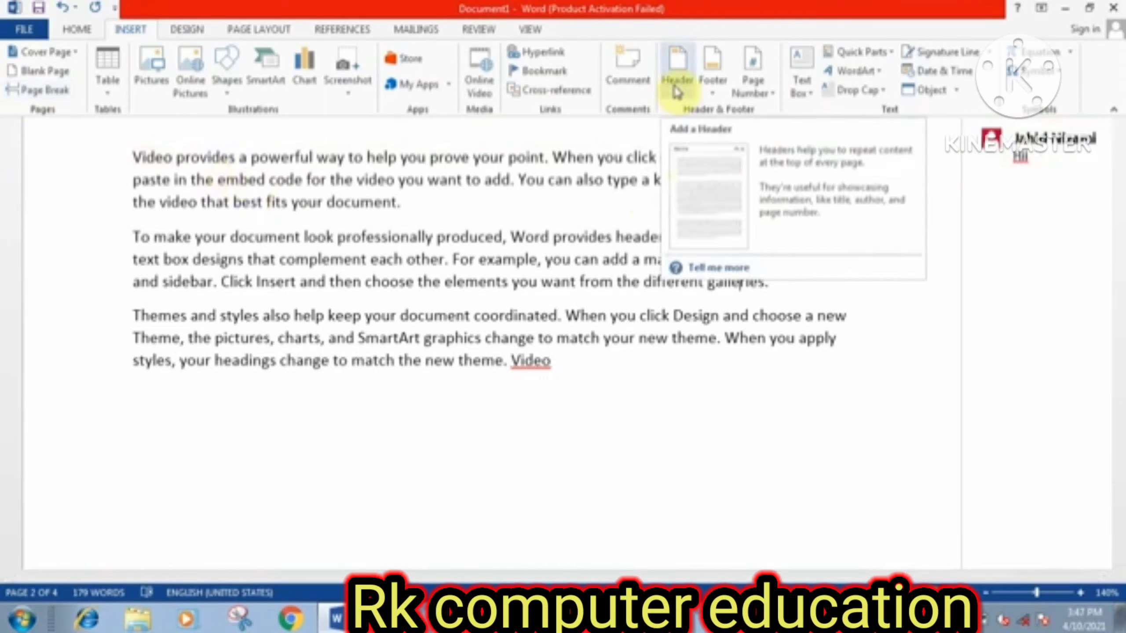
pyautogui.scroll(8, 510, 252)
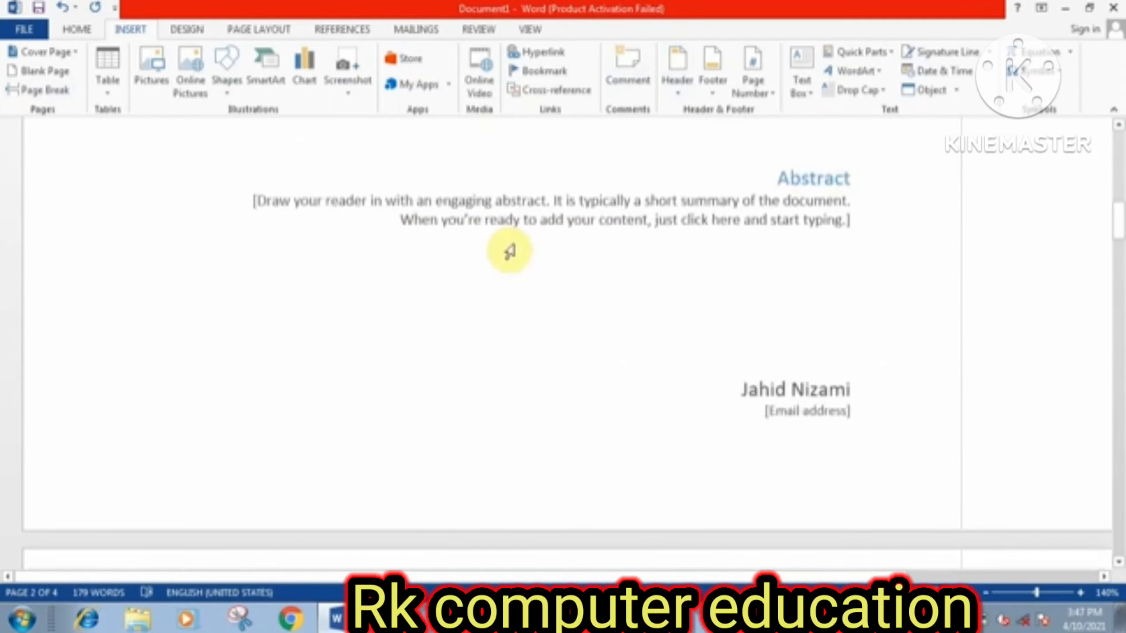
pyautogui.scroll(2, 510, 251)
pyautogui.scroll(-15, 512, 246)
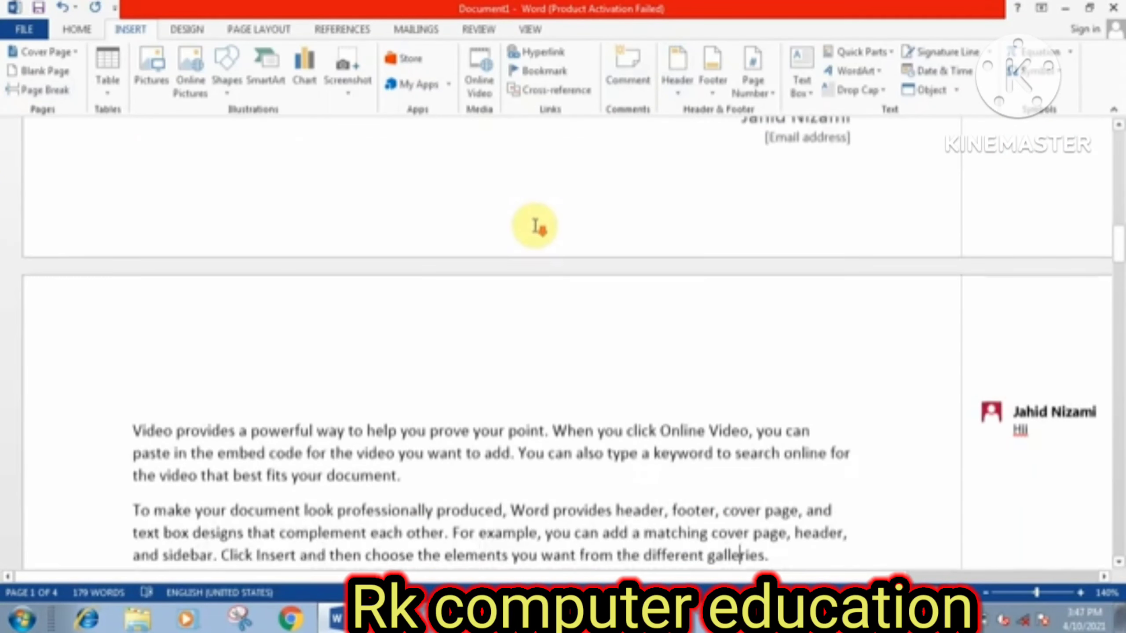
pyautogui.scroll(6, 526, 221)
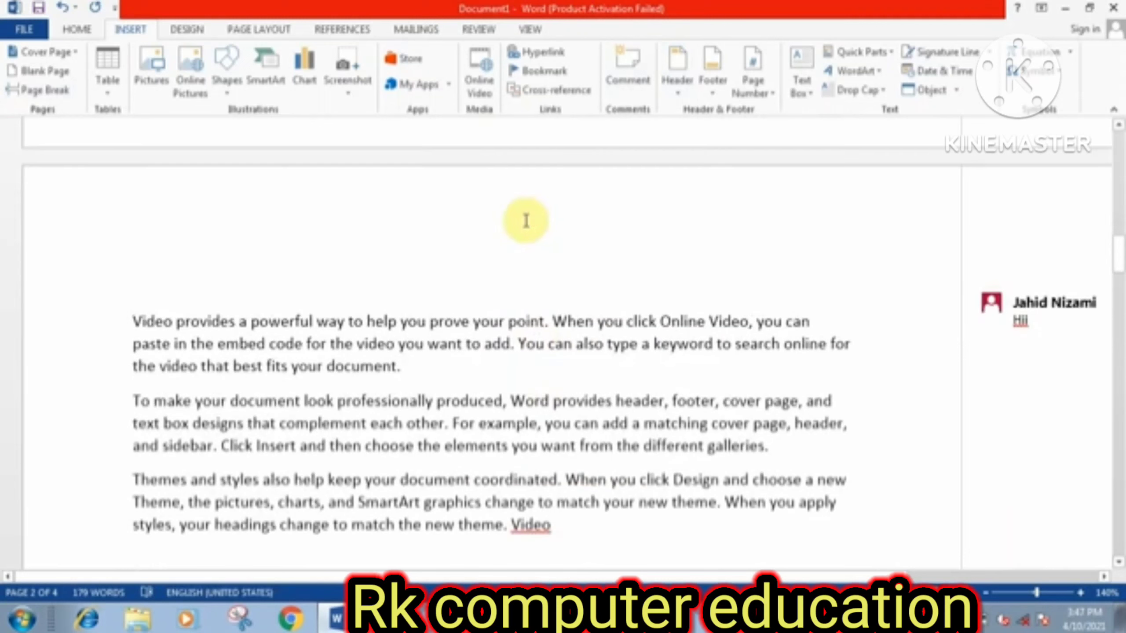
pyautogui.click(501, 430)
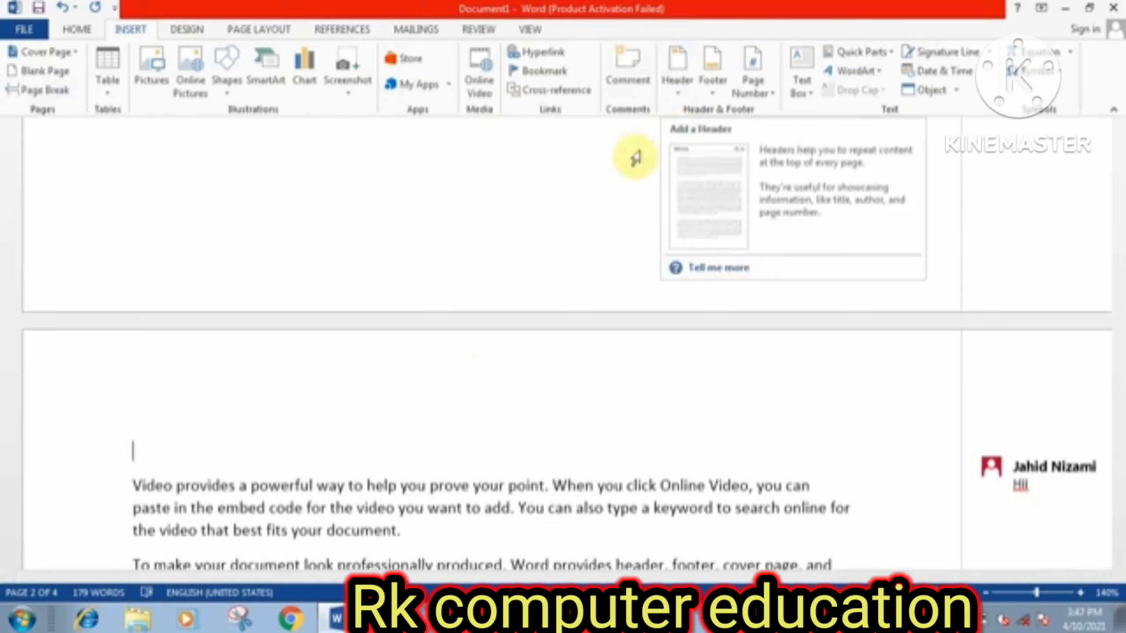
# Insert the built-in Blank header on page 2 with the text "My passion technology" followed by an empty line, and close header editing.
pyautogui.doubleClick(421, 379)
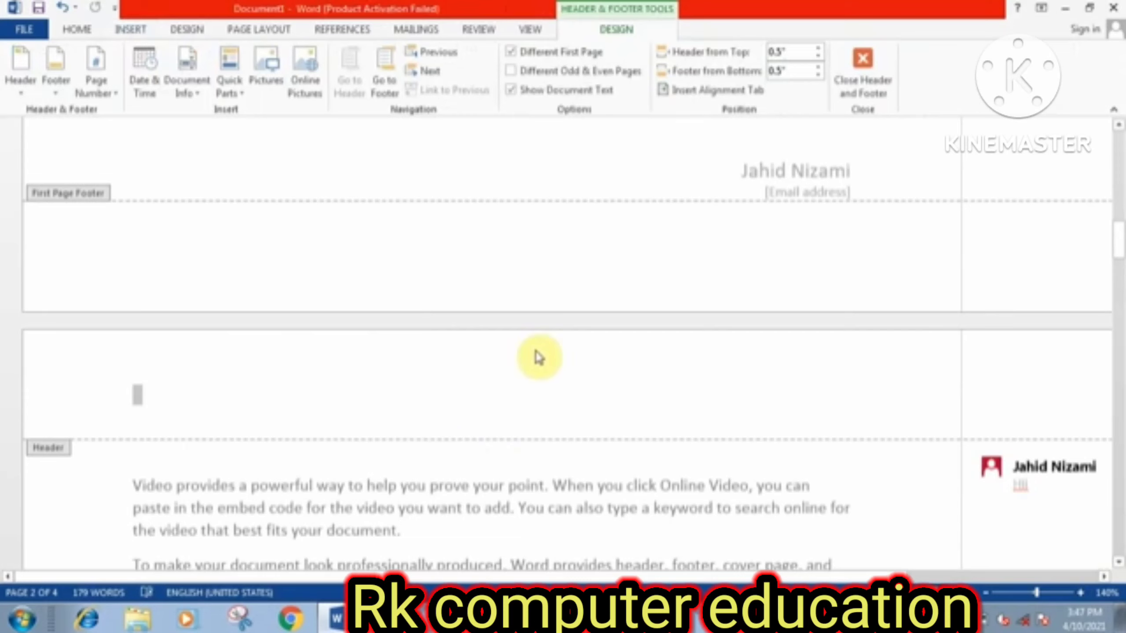
pyautogui.click(856, 56)
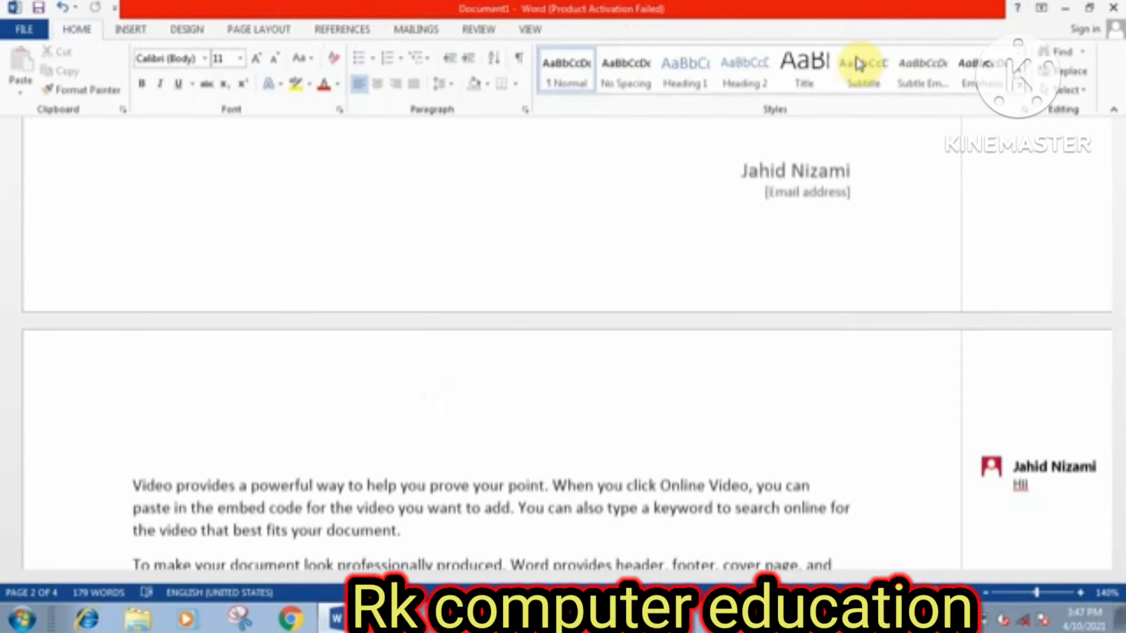
pyautogui.click(126, 29)
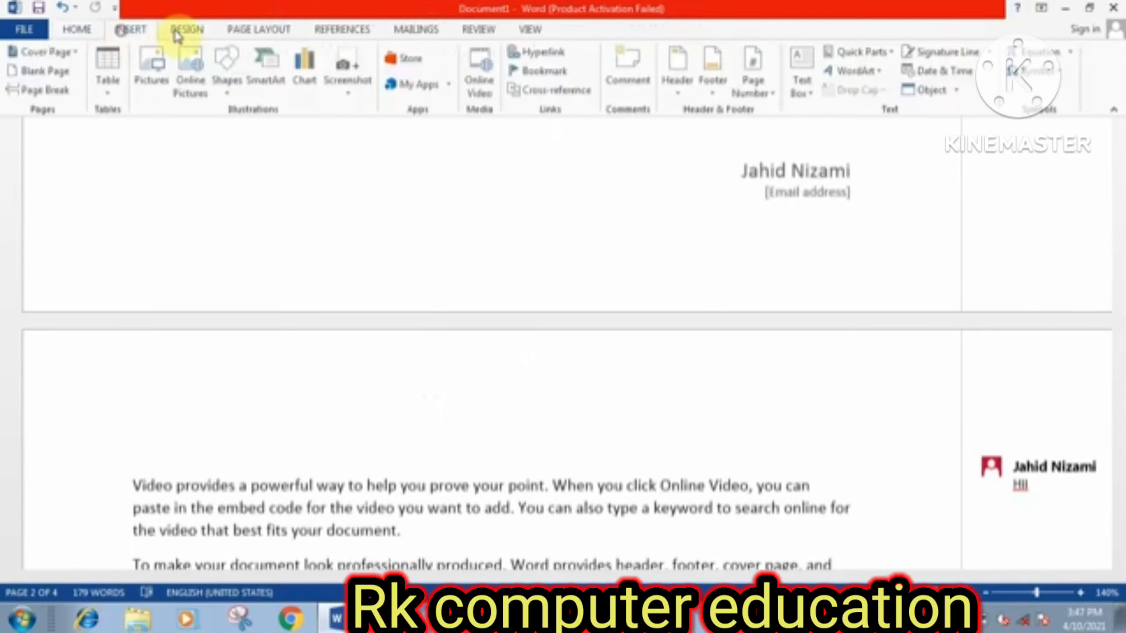
pyautogui.click(675, 75)
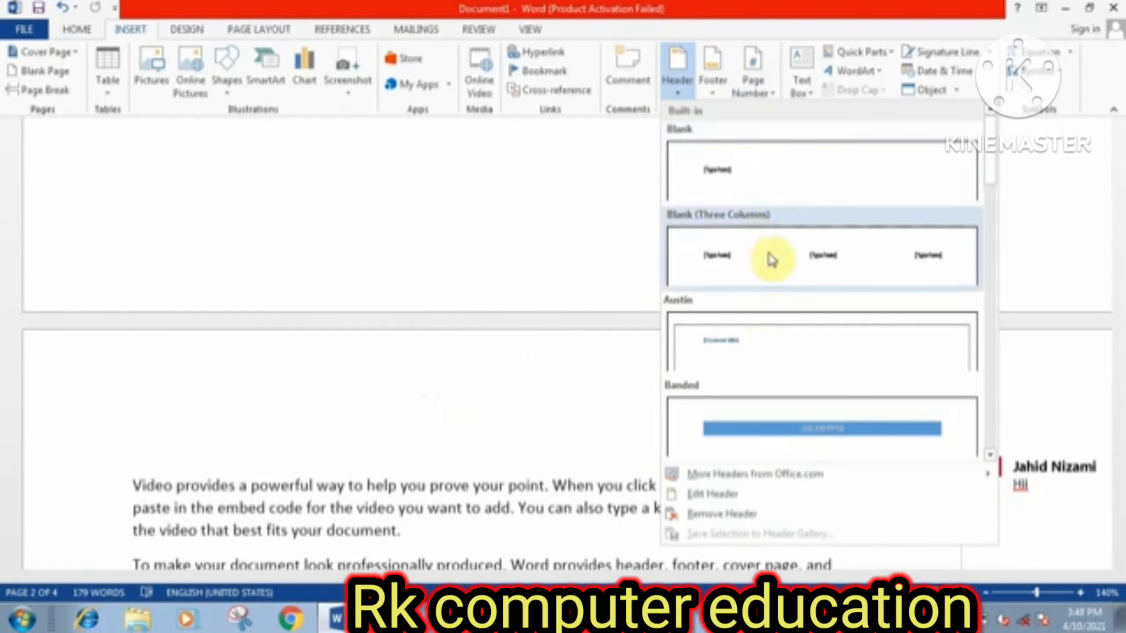
pyautogui.click(767, 189)
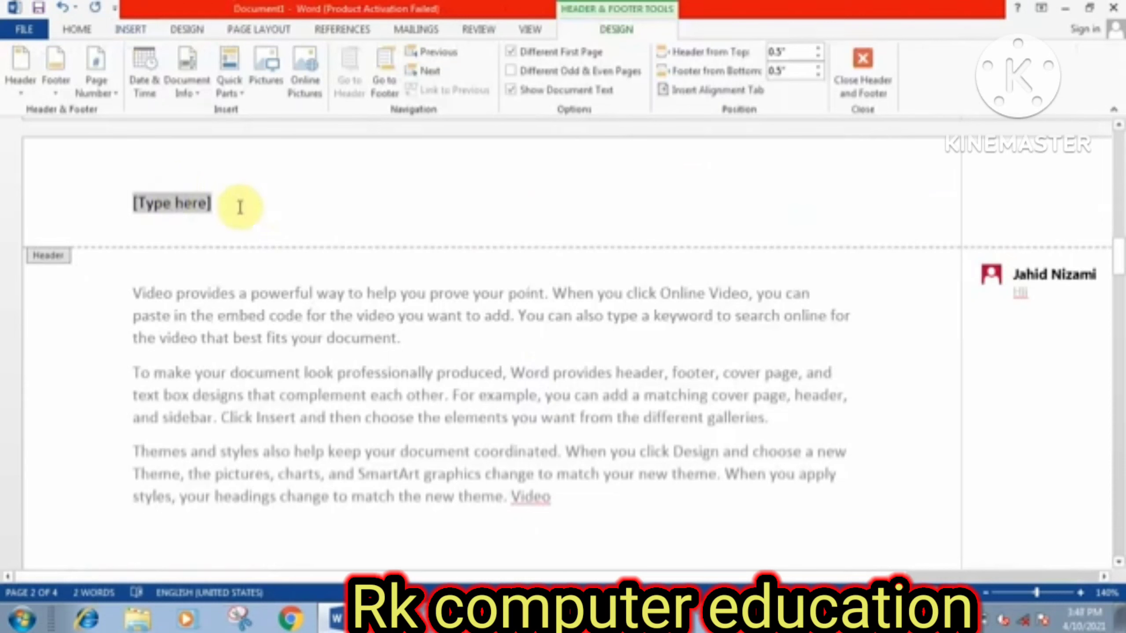
pyautogui.press('Delete')
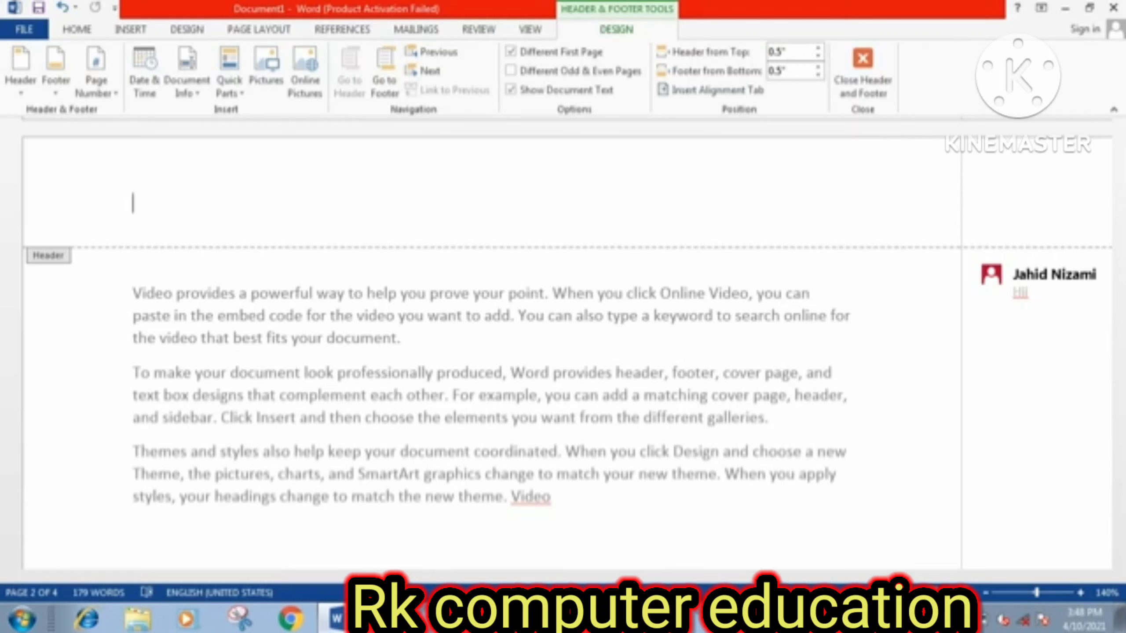
pyautogui.write('My passion technology')
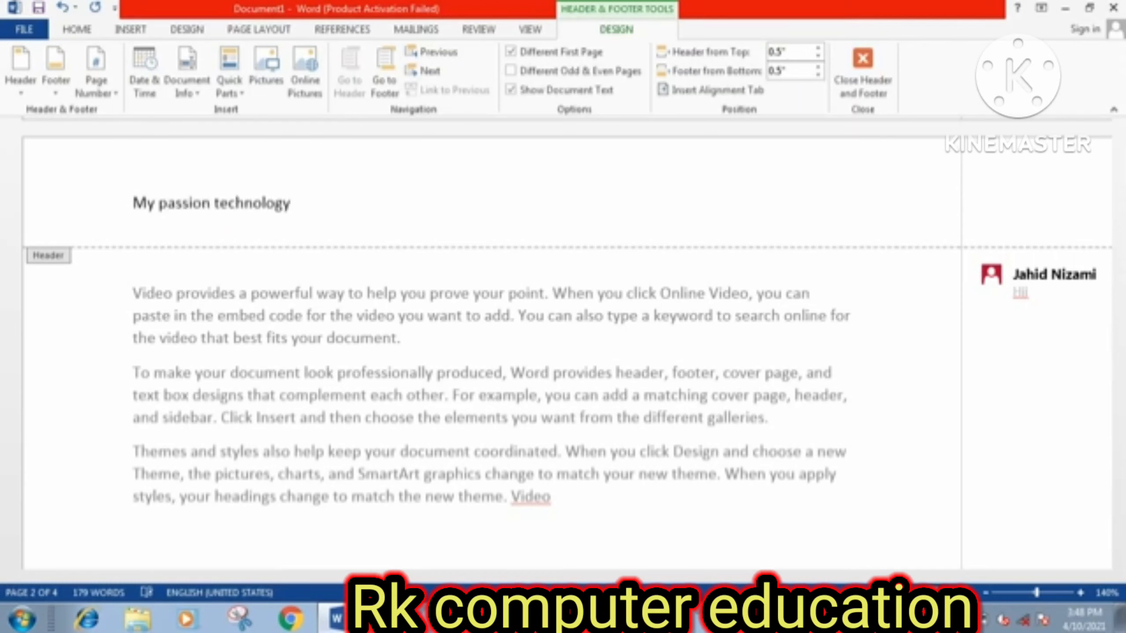
pyautogui.press('Return')
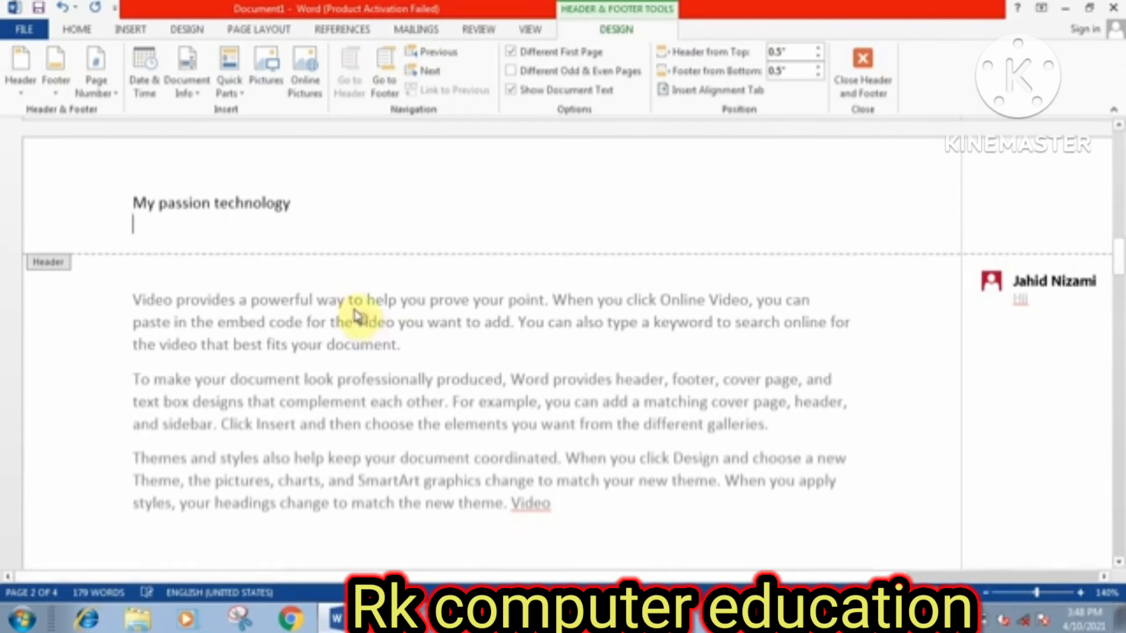
pyautogui.doubleClick(632, 528)
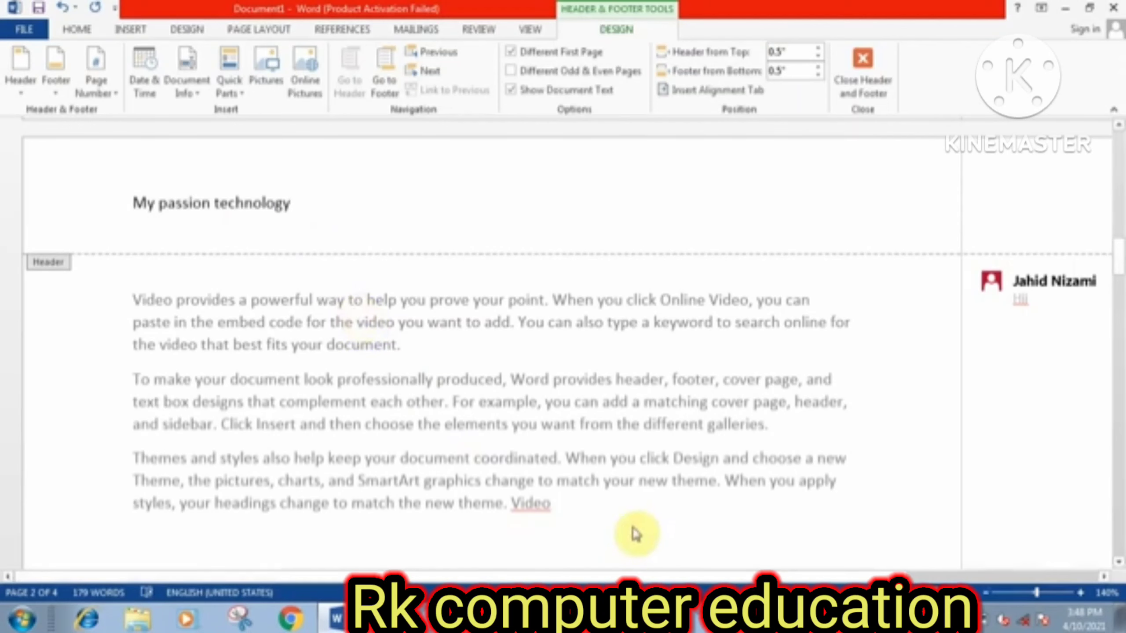
pyautogui.click(866, 60)
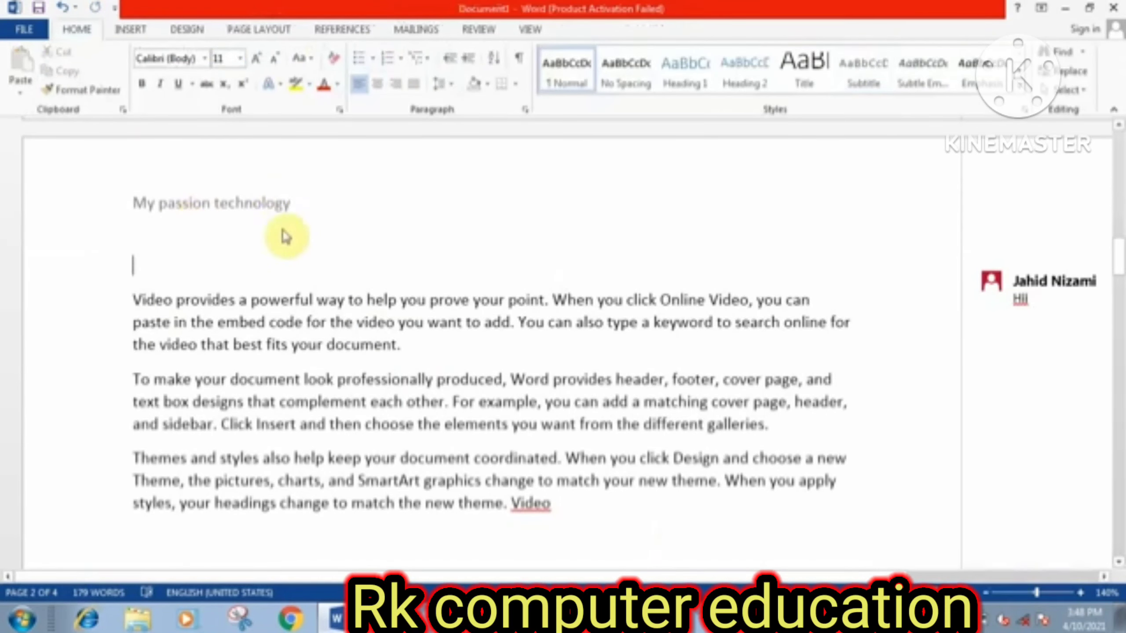
# Insert the built-in Blank footer with the text "Youtube channel" followed by an empty line, and close footer editing.
pyautogui.scroll(-15, 428, 260)
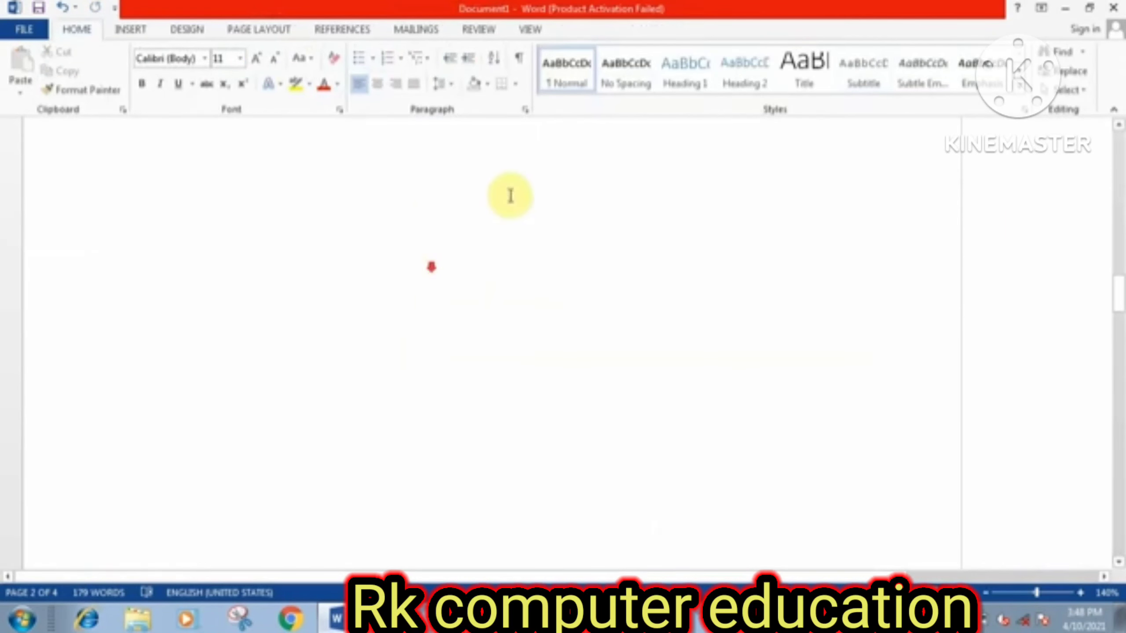
pyautogui.click(122, 32)
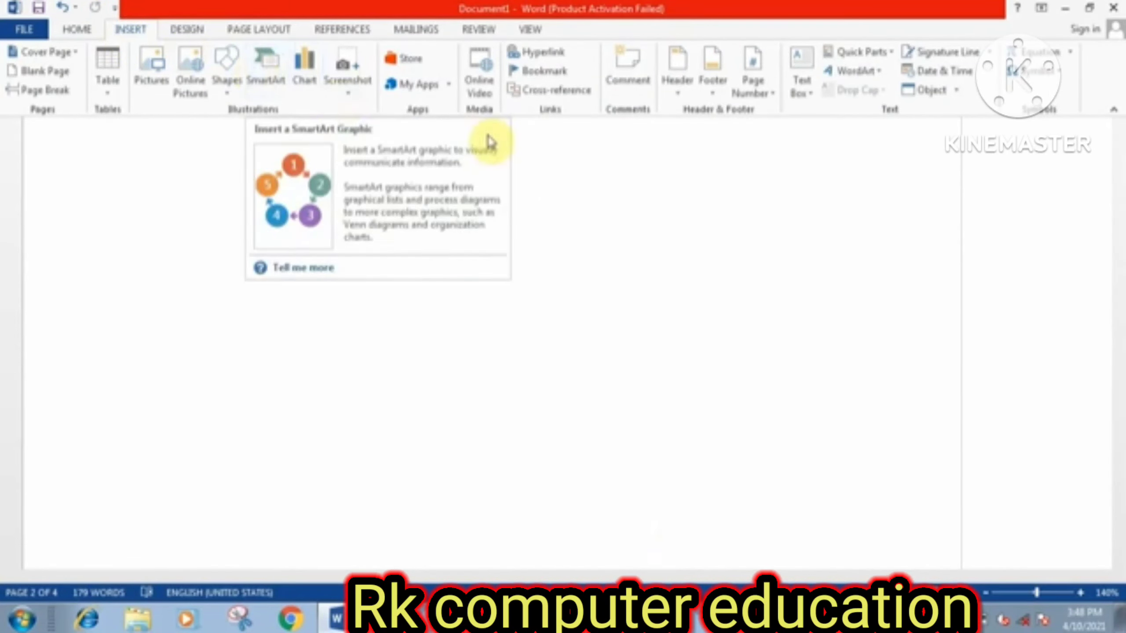
pyautogui.click(722, 85)
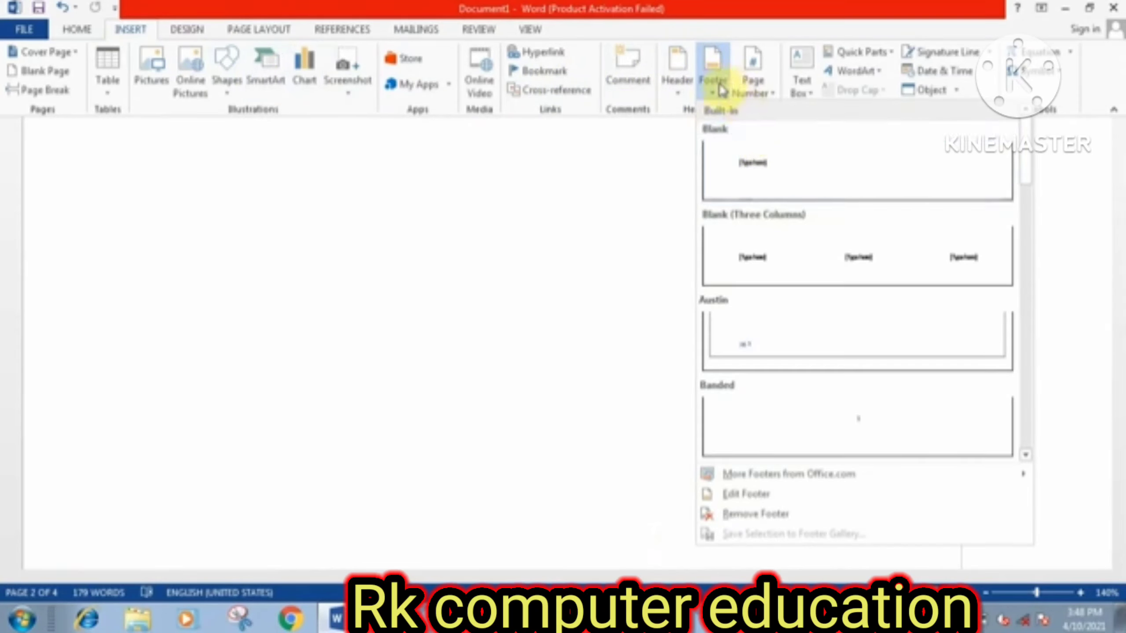
pyautogui.click(763, 178)
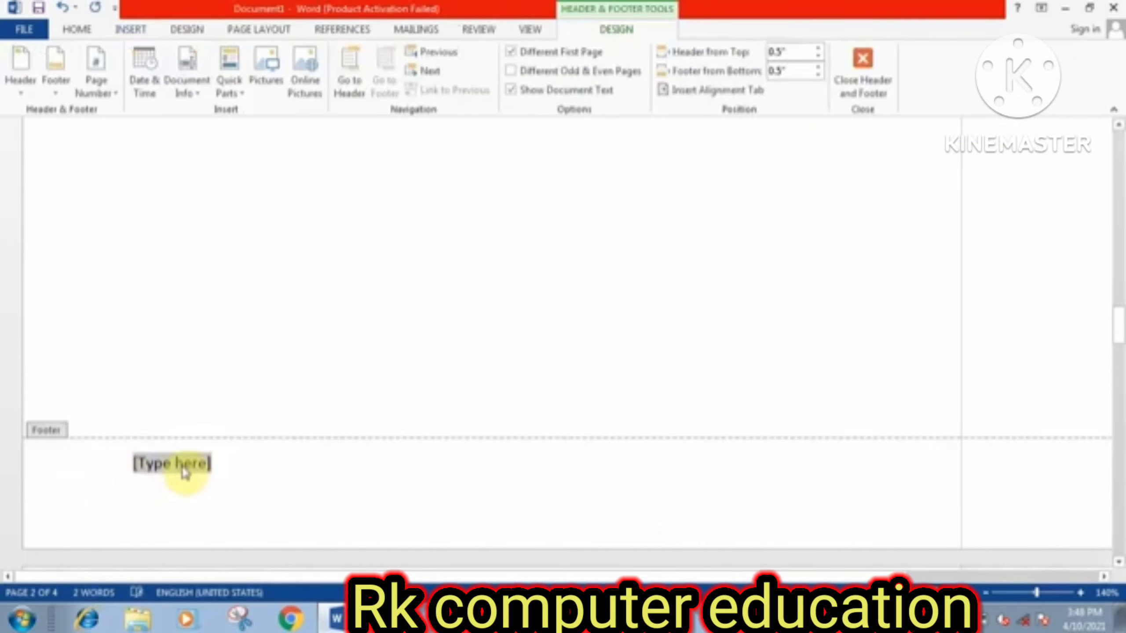
pyautogui.press('Delete')
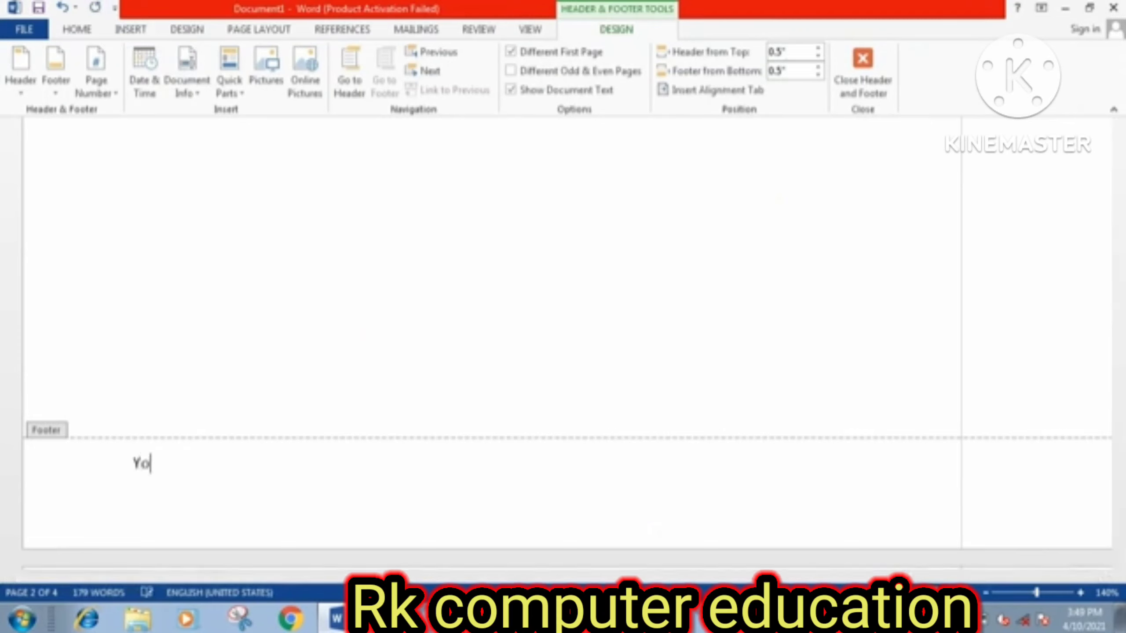
pyautogui.write('Youtube channel')
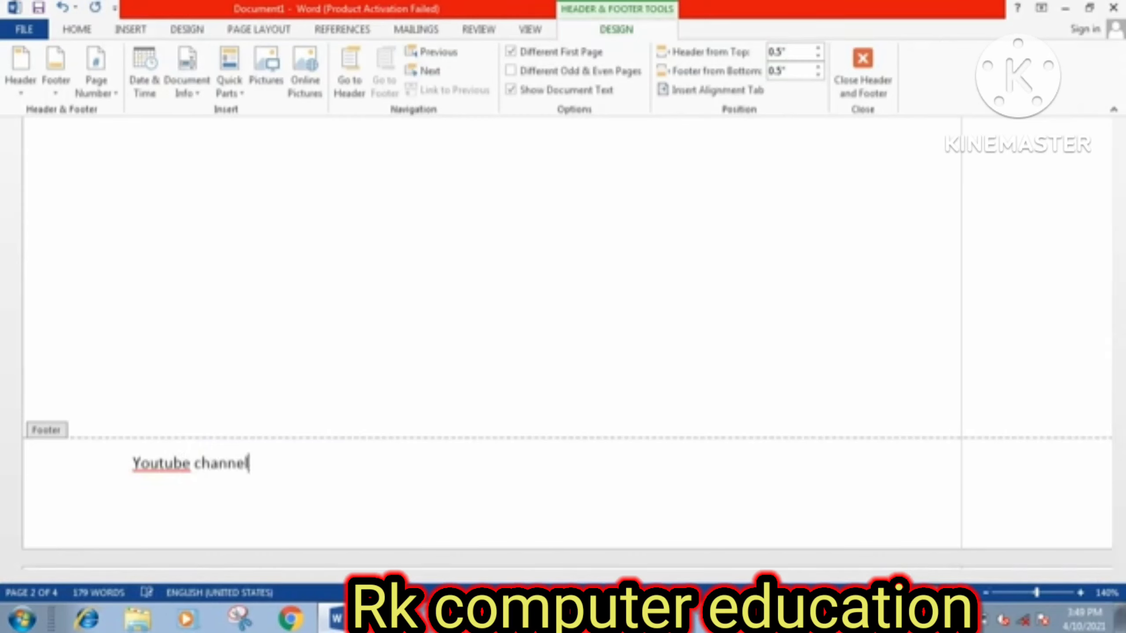
pyautogui.press('Return')
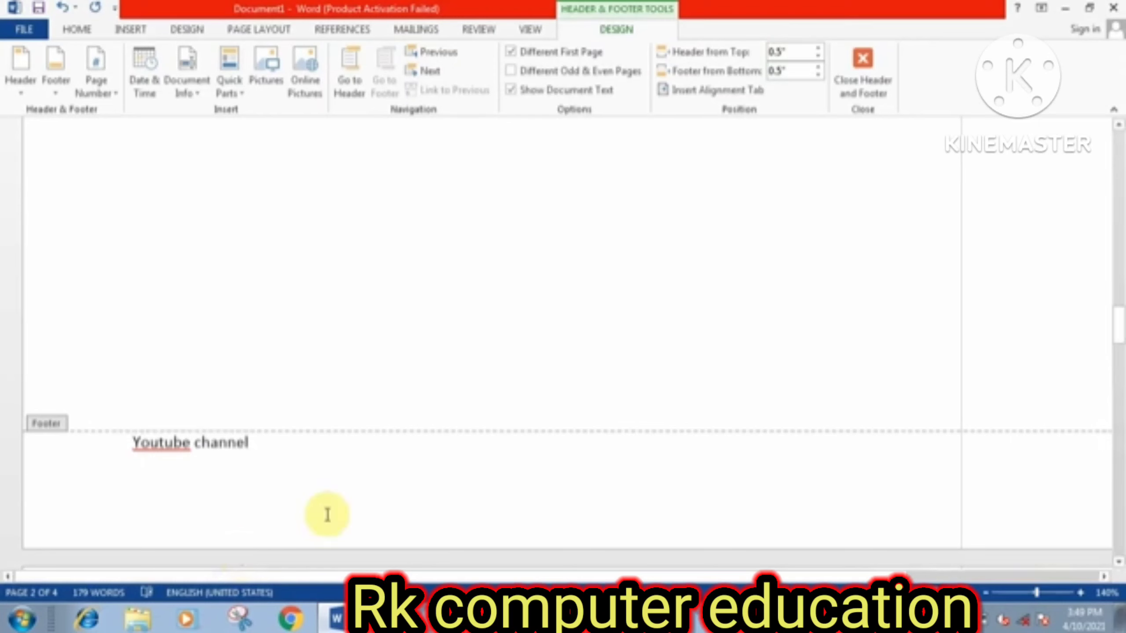
pyautogui.click(857, 64)
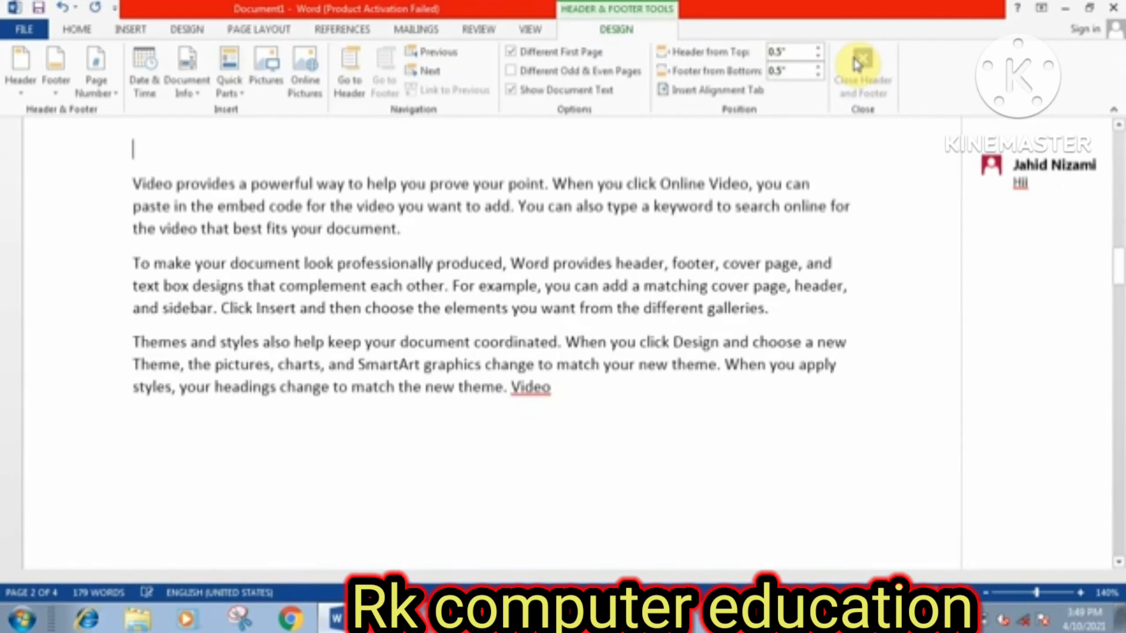
# Insert a page number at the top of the page in the centred Plain Number 2 style.
pyautogui.scroll(8, 654, 328)
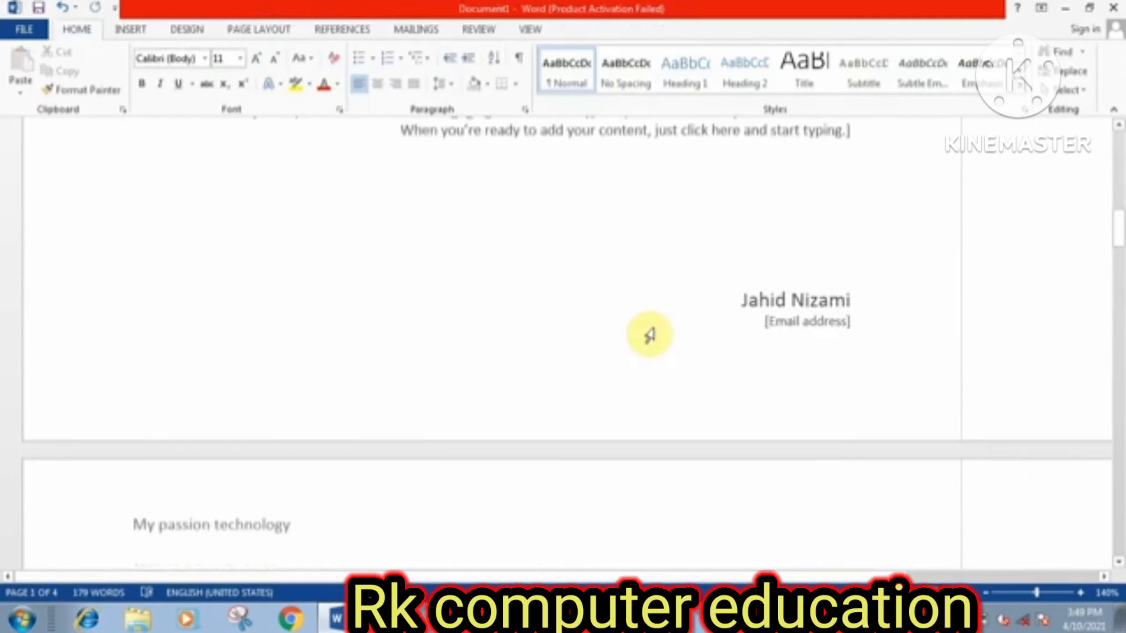
pyautogui.scroll(-4, 656, 329)
pyautogui.scroll(-3, 655, 326)
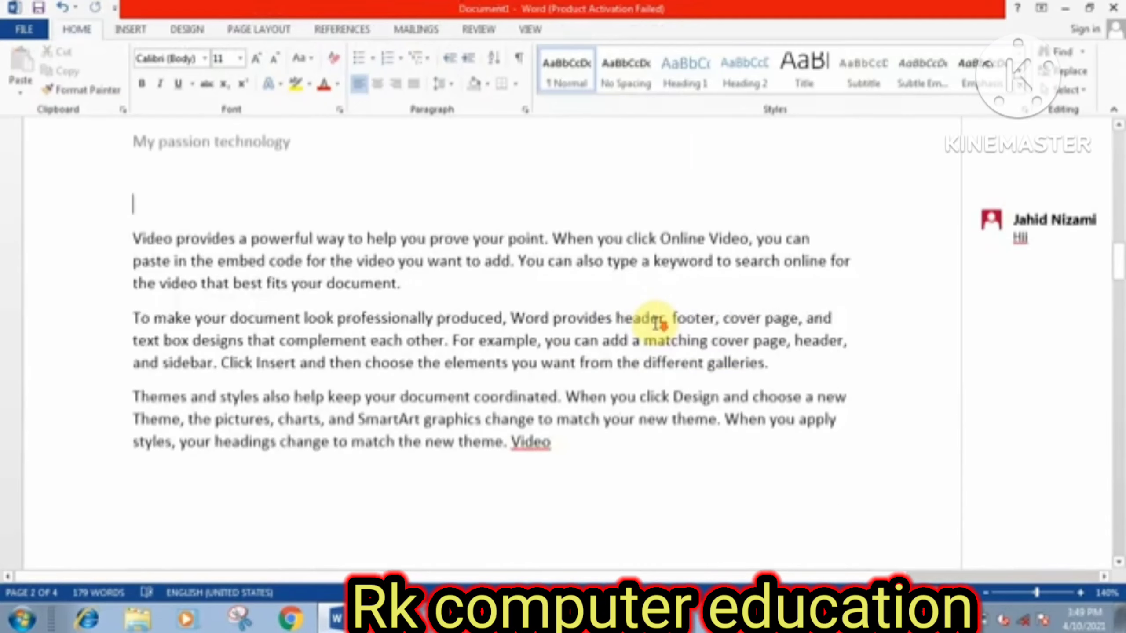
pyautogui.scroll(-8, 659, 323)
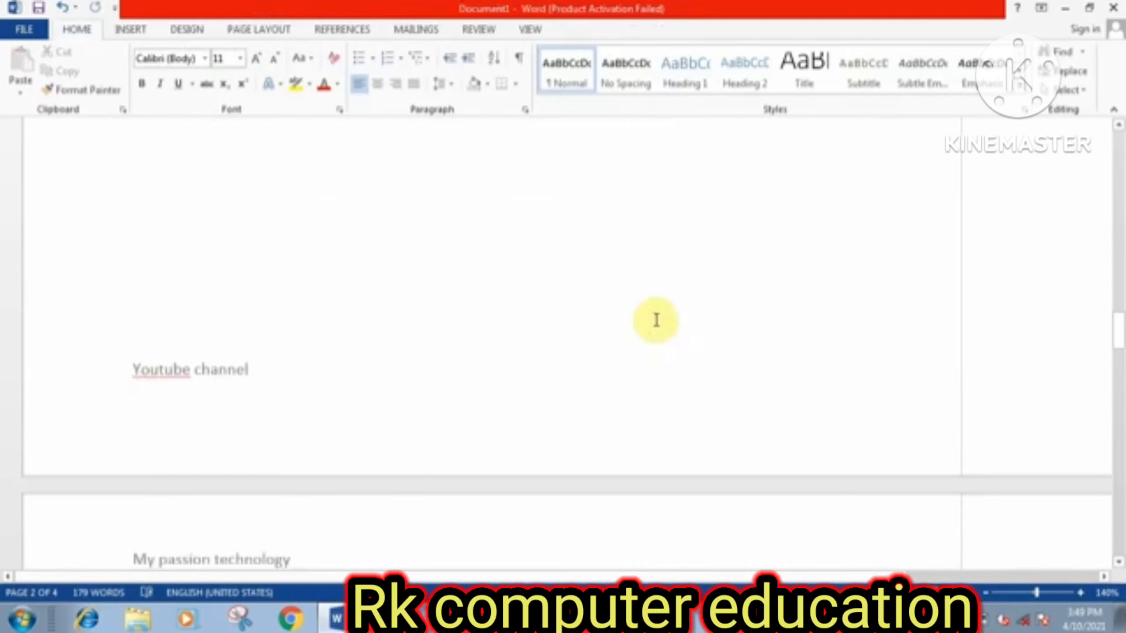
pyautogui.scroll(10, 657, 320)
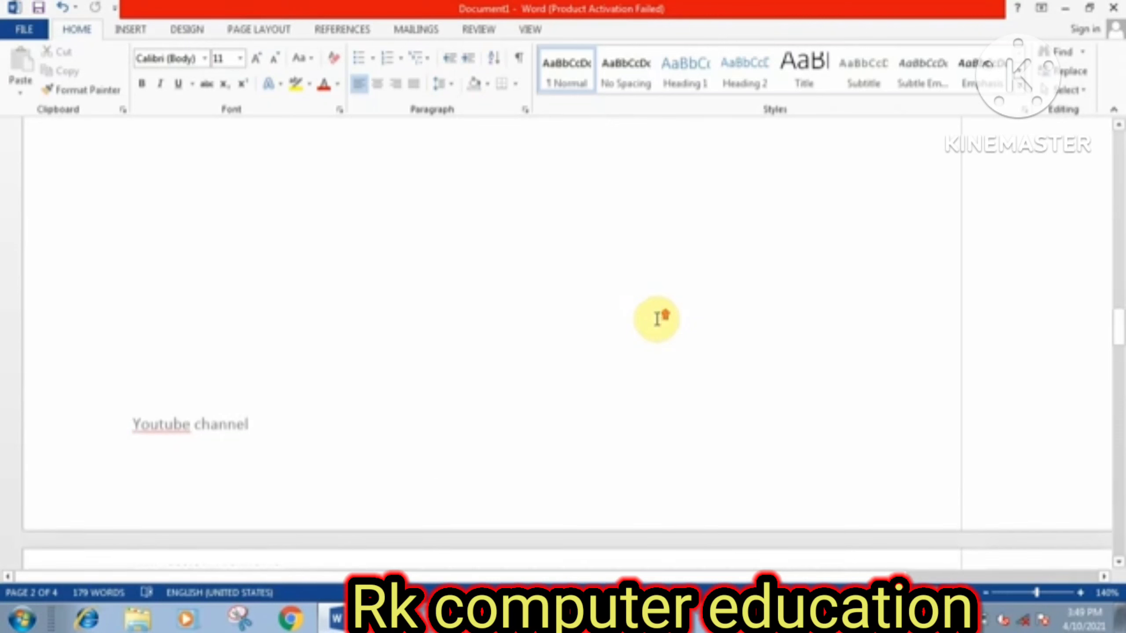
pyautogui.click(130, 30)
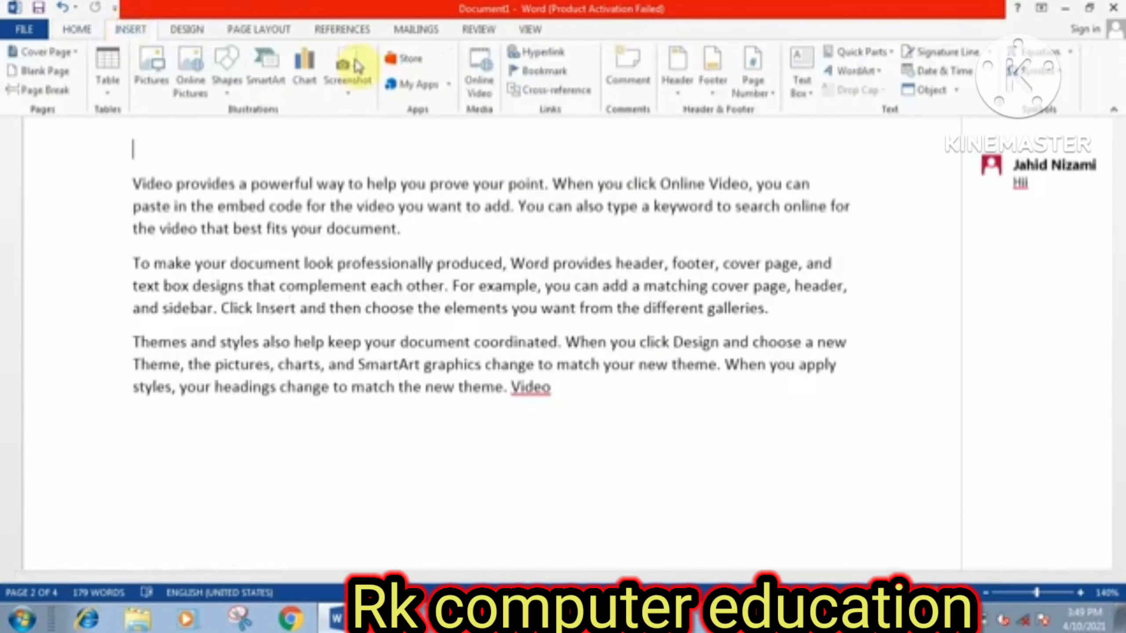
pyautogui.click(771, 91)
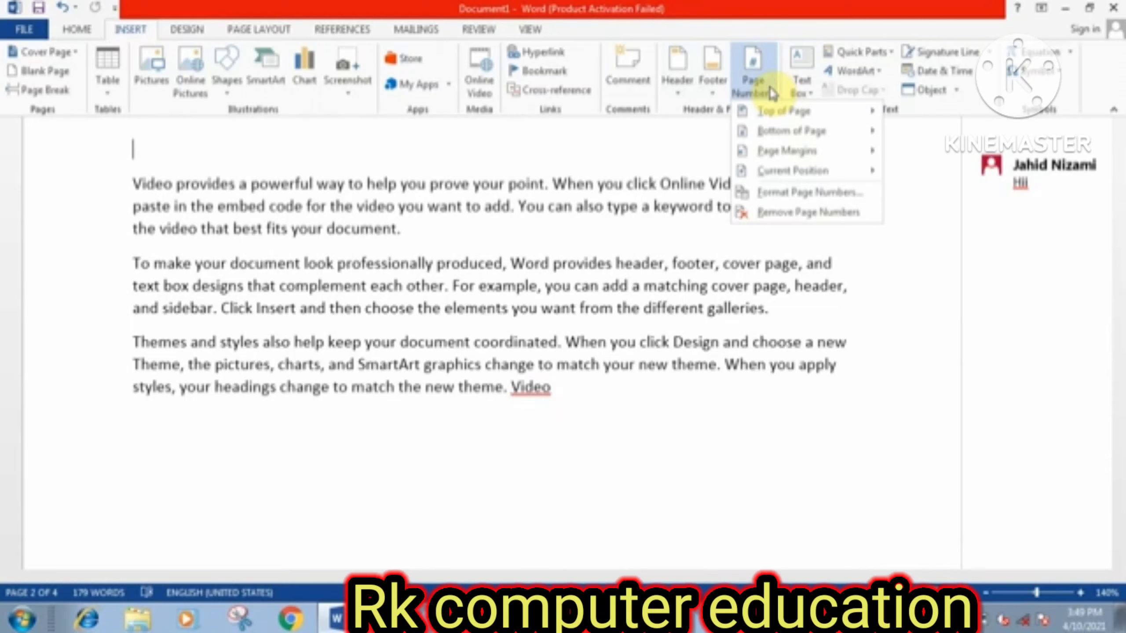
pyautogui.moveTo(772, 113)
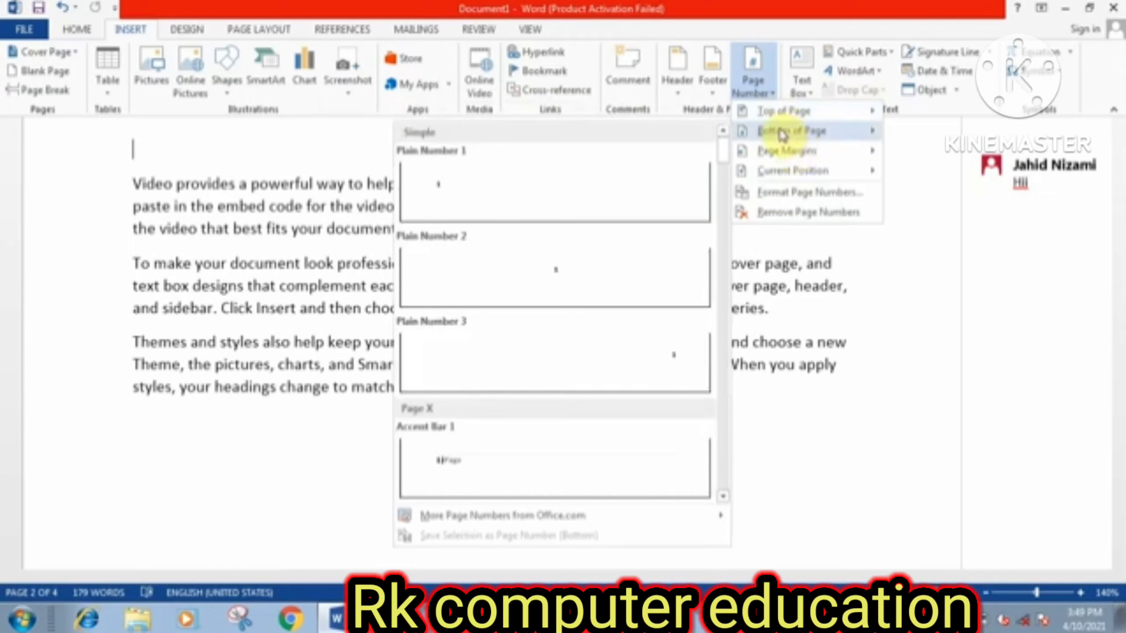
pyautogui.moveTo(787, 155)
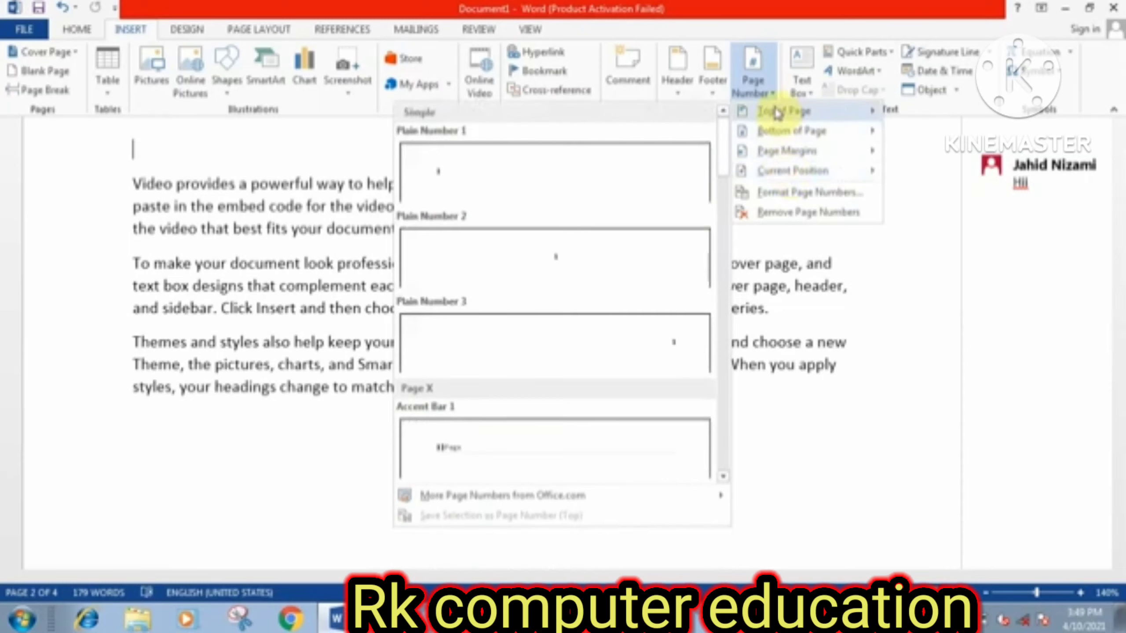
pyautogui.click(563, 262)
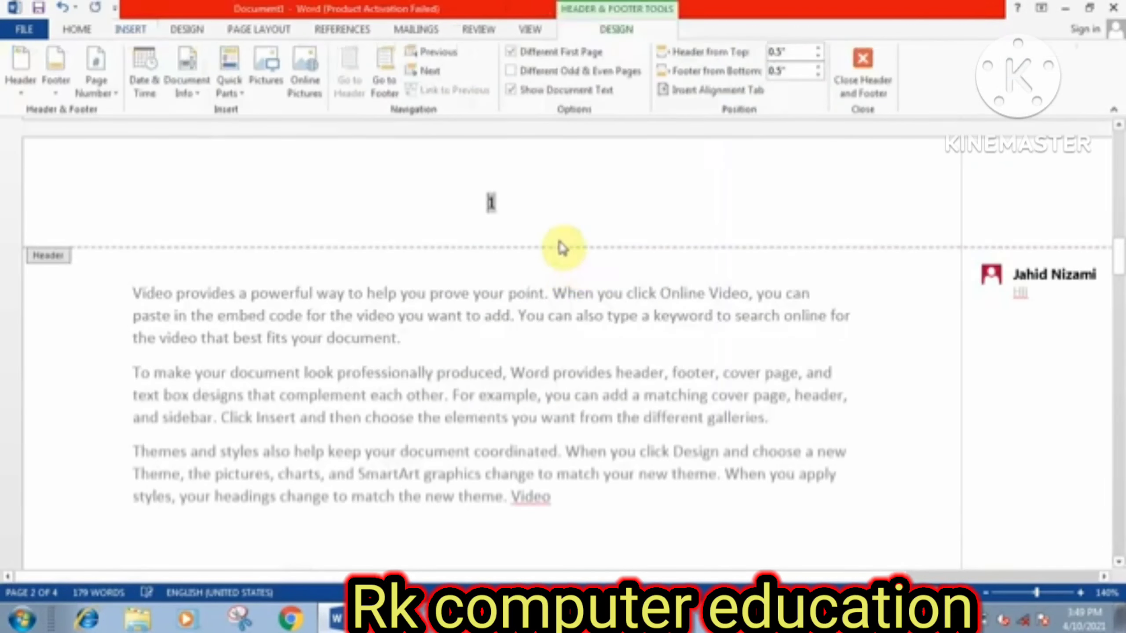